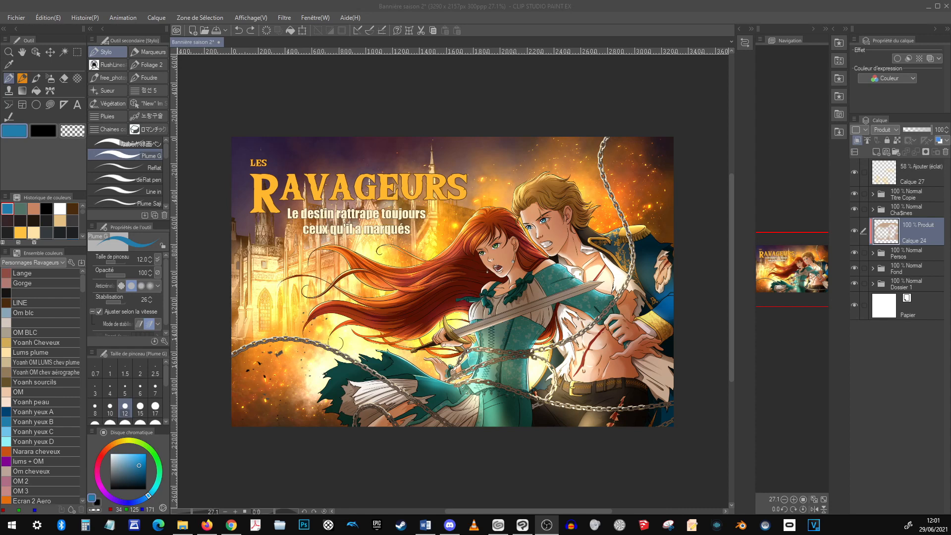
# Step: Detach the colour set palette from its dock and float it over the canvas illustration
pyautogui.click(32, 251)
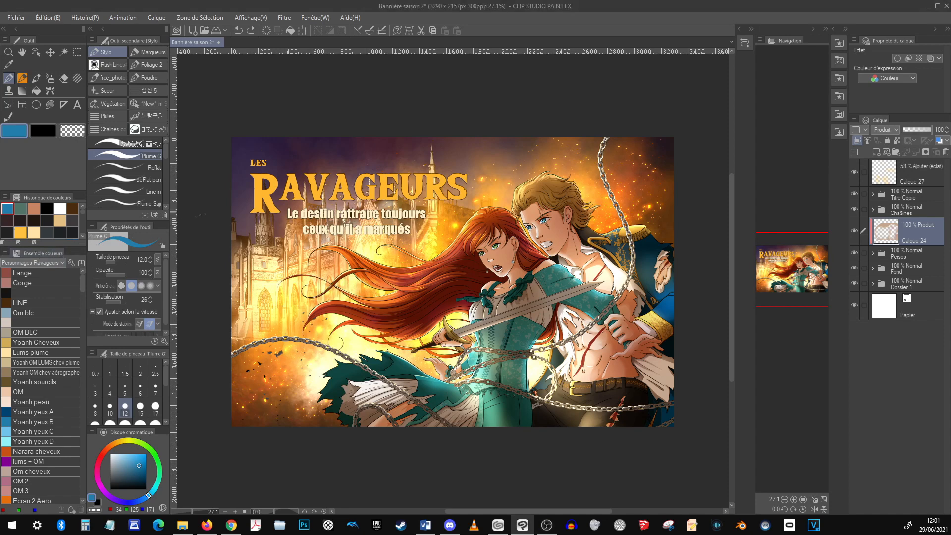
pyautogui.moveTo(52, 259); pyautogui.dragTo(436, 114)
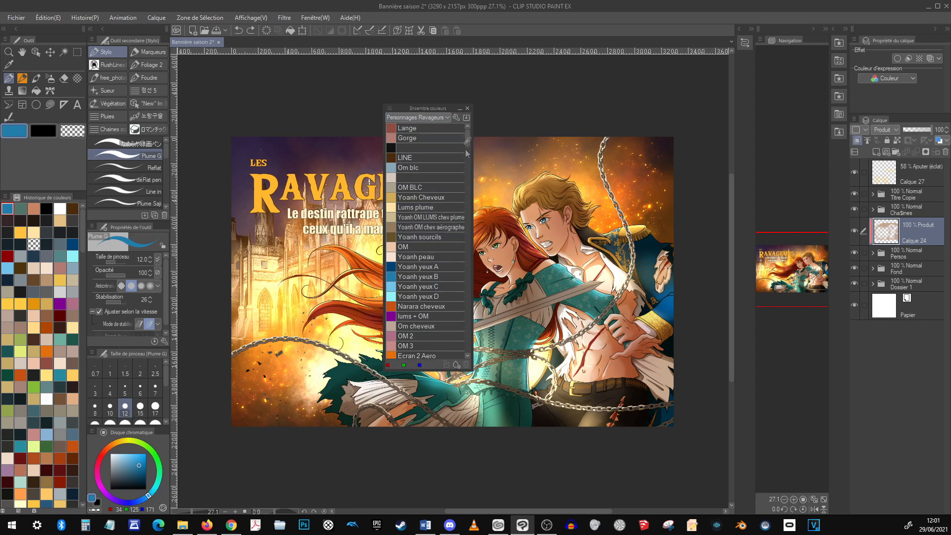
pyautogui.click(438, 116)
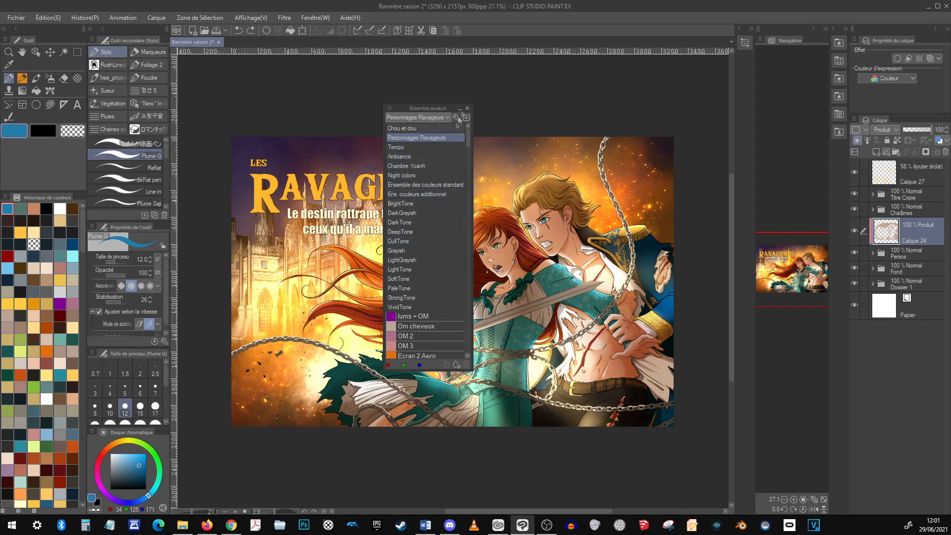
pyautogui.click(442, 117)
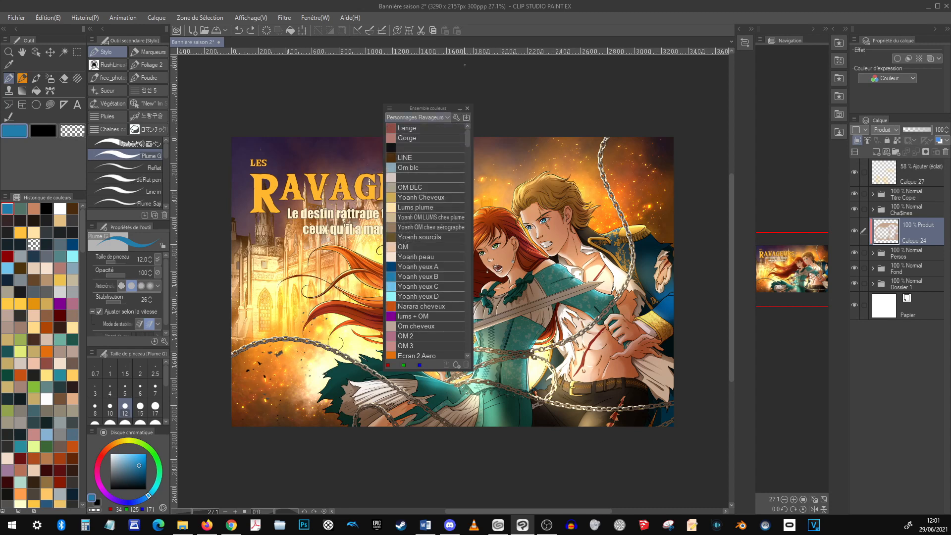
pyautogui.click(320, 21)
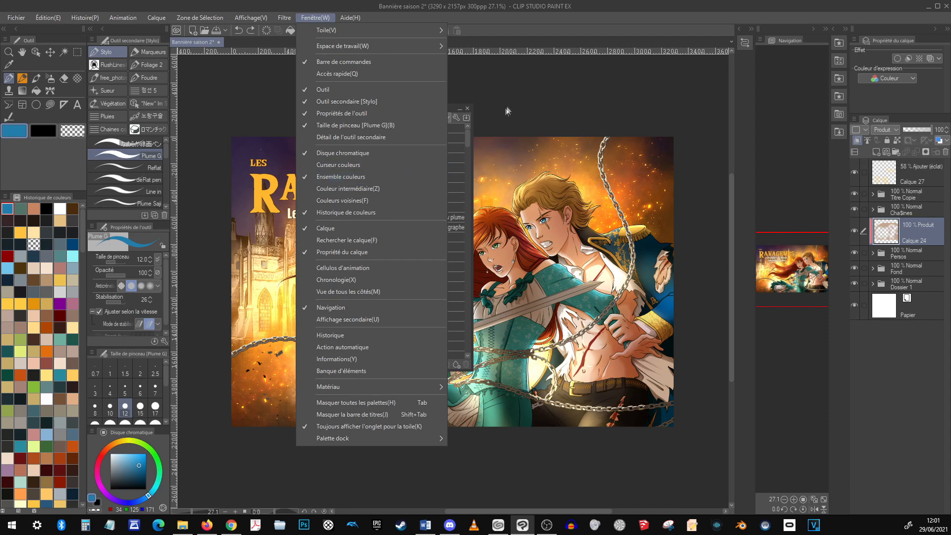
pyautogui.click(479, 106)
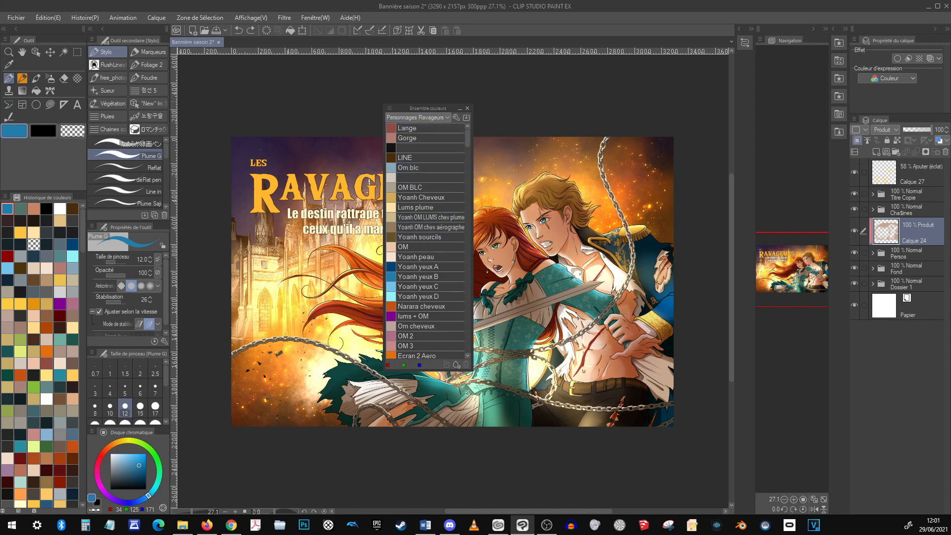
# Step: Try the colour set display as 16 tiles per line and as a large list
pyautogui.click(391, 110)
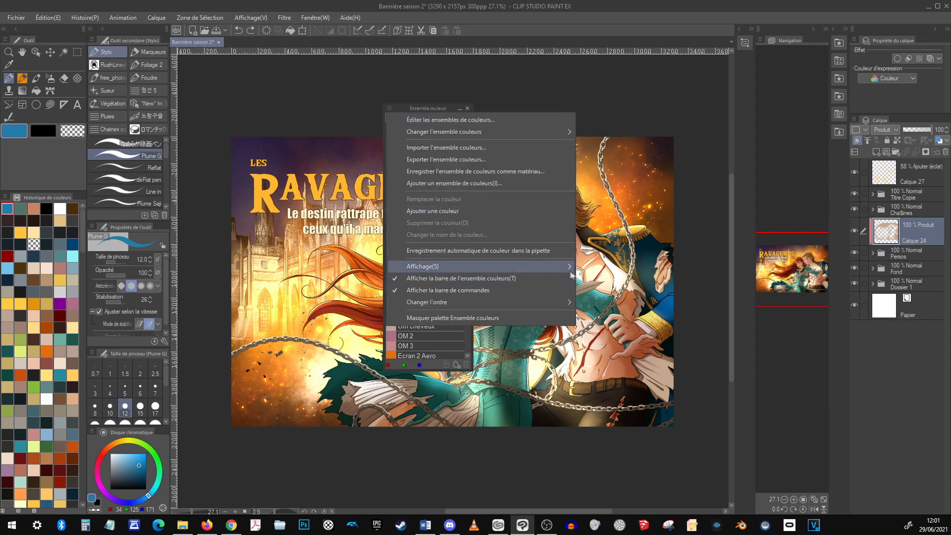
pyautogui.moveTo(551, 266)
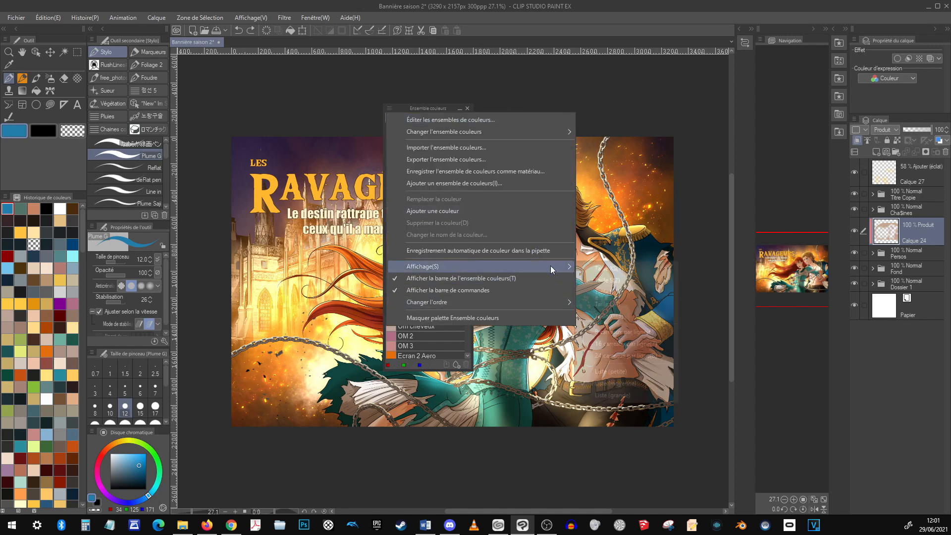
pyautogui.click(645, 343)
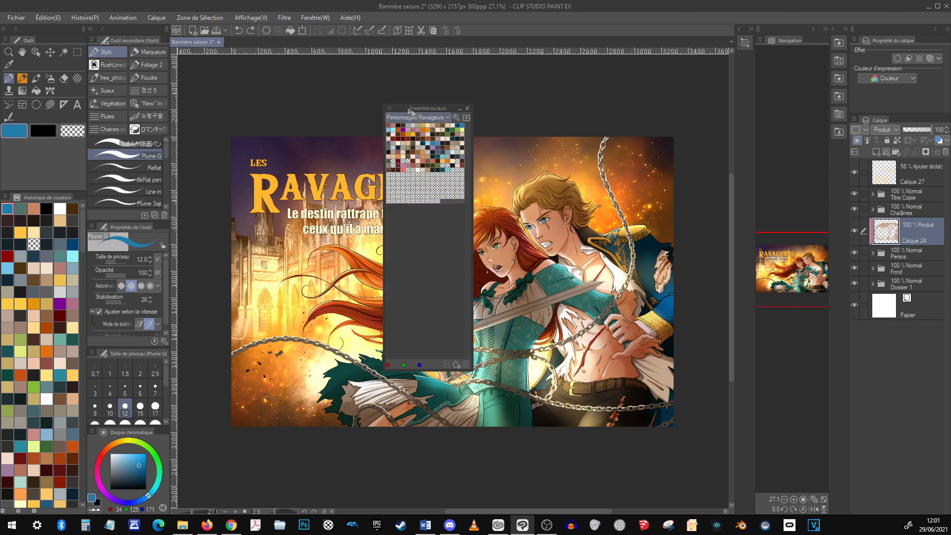
pyautogui.click(390, 111)
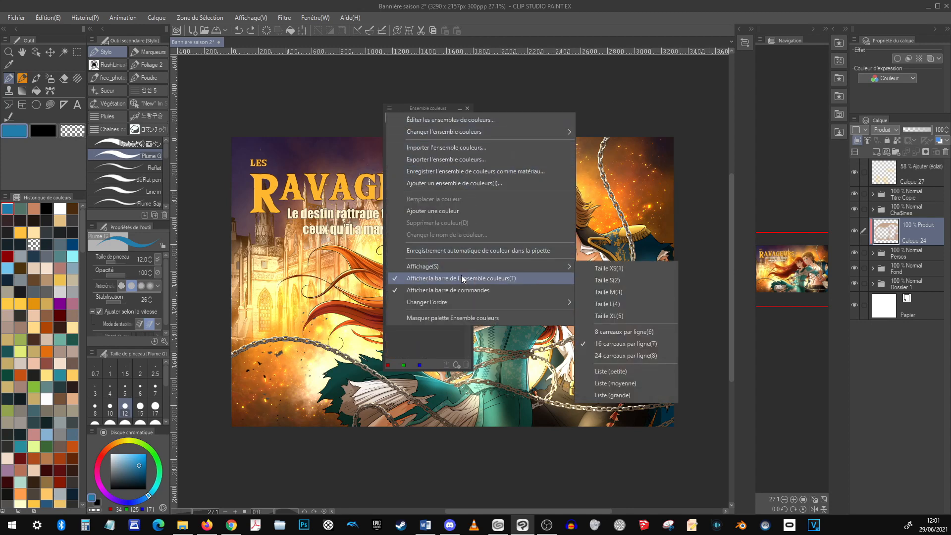
pyautogui.moveTo(461, 267)
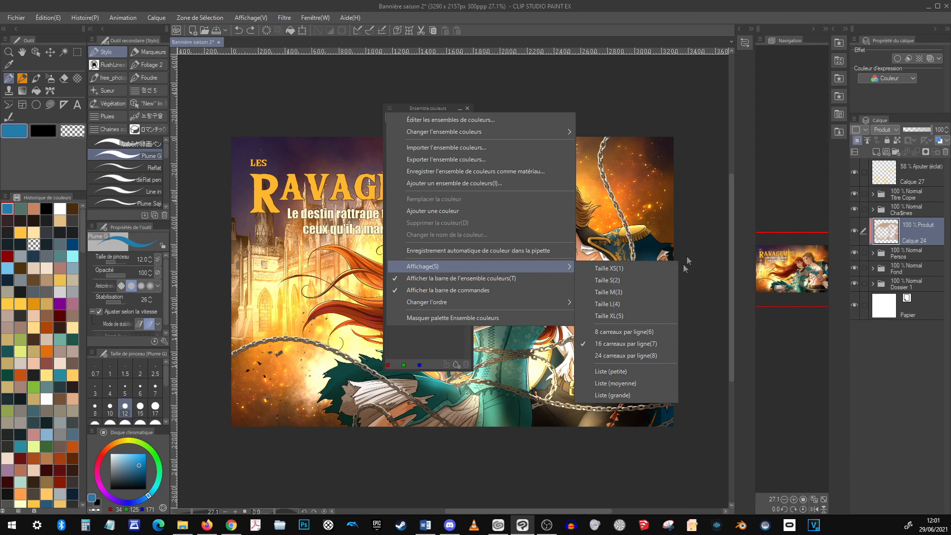
pyautogui.click(630, 394)
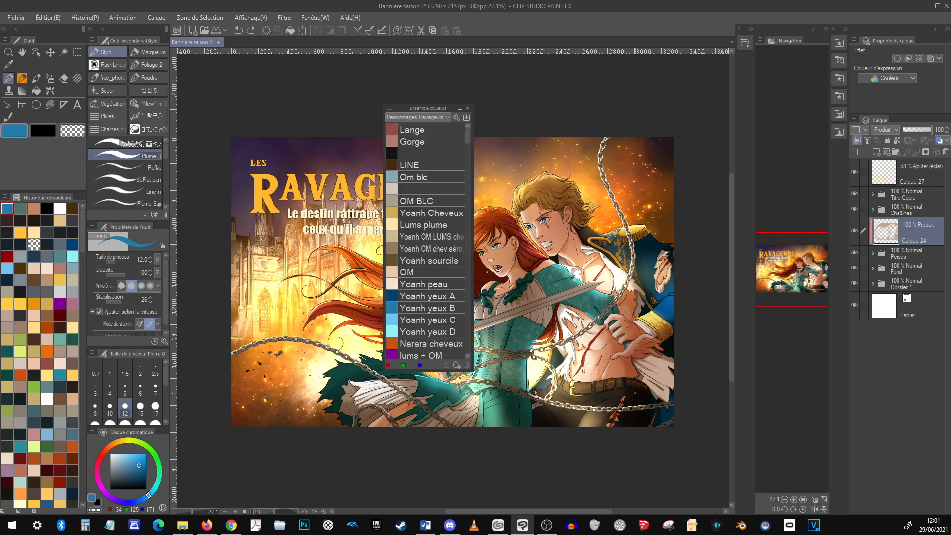
# Step: Set the colour set display to the medium list (Liste moyenne)
pyautogui.click(391, 111)
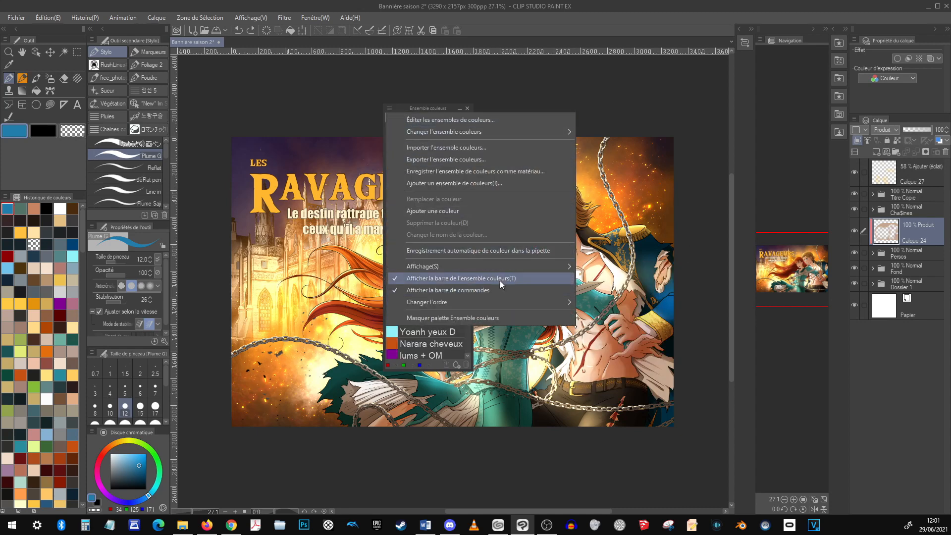
pyautogui.moveTo(507, 266)
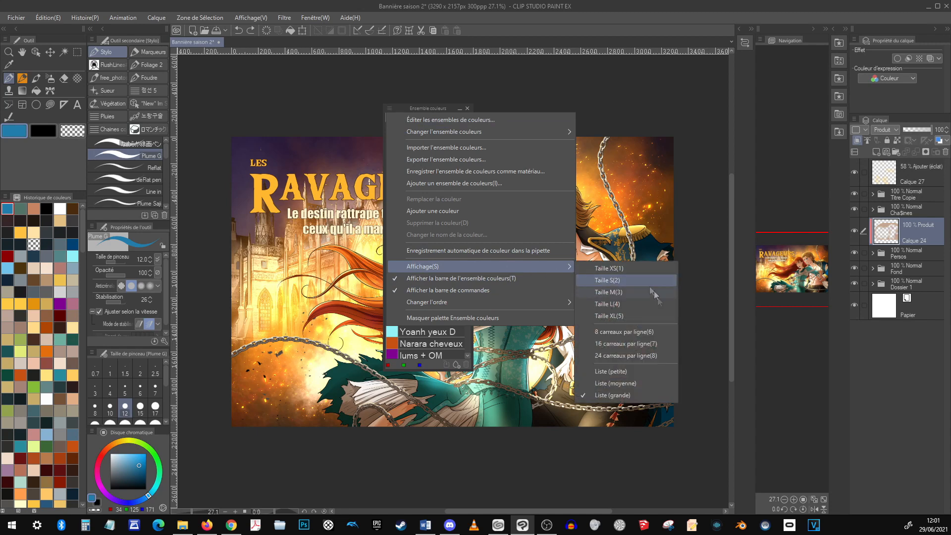
pyautogui.click(640, 381)
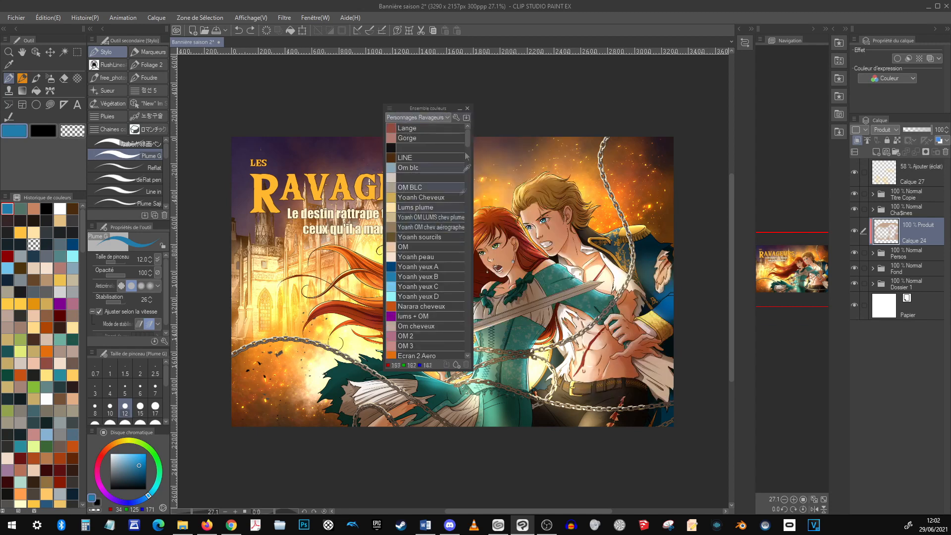
# Step: Browse the available colour sets, viewing DarkGrayish, Grayish, Night colors and VividTone
pyautogui.click(439, 116)
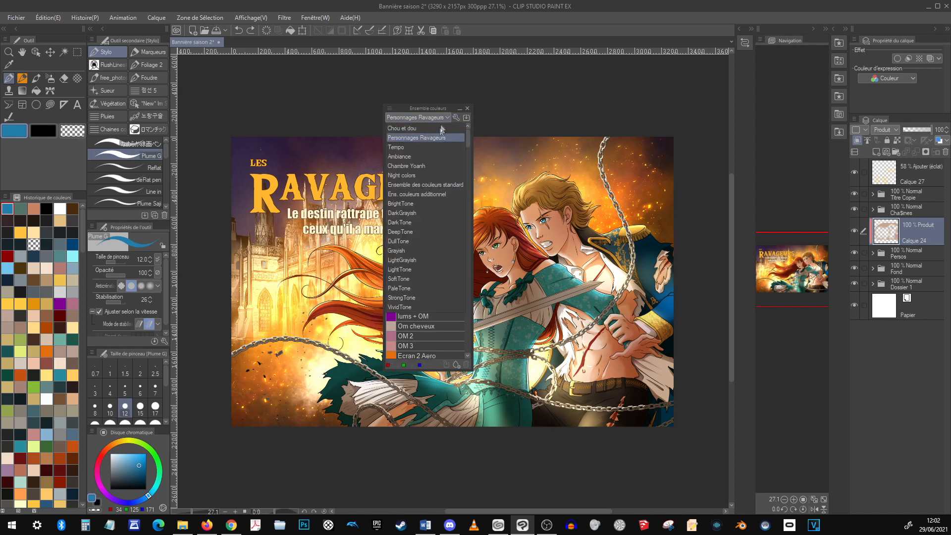
pyautogui.click(433, 212)
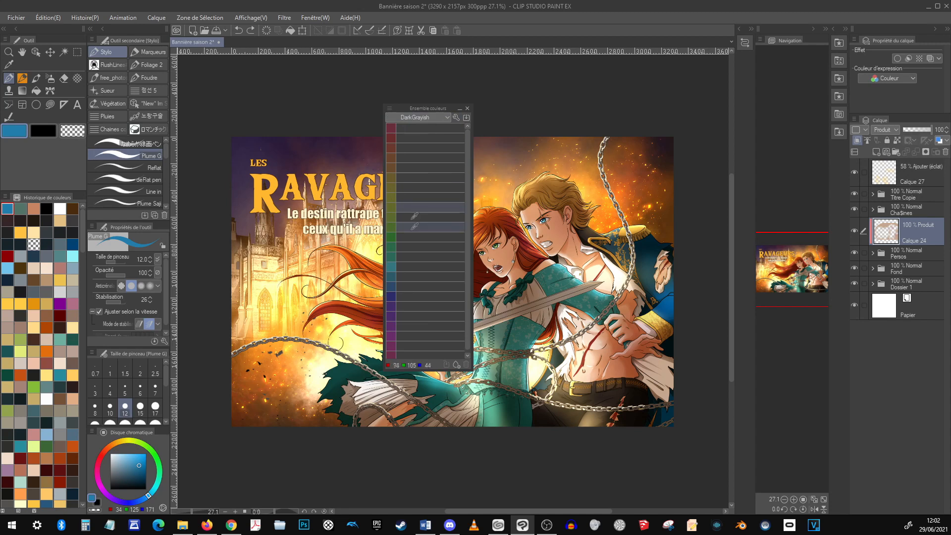
pyautogui.click(446, 117)
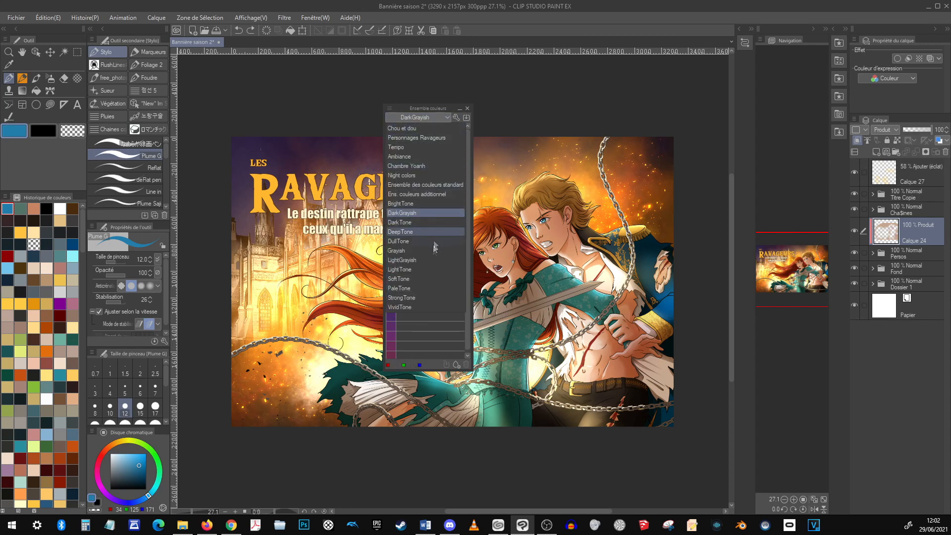
pyautogui.click(419, 249)
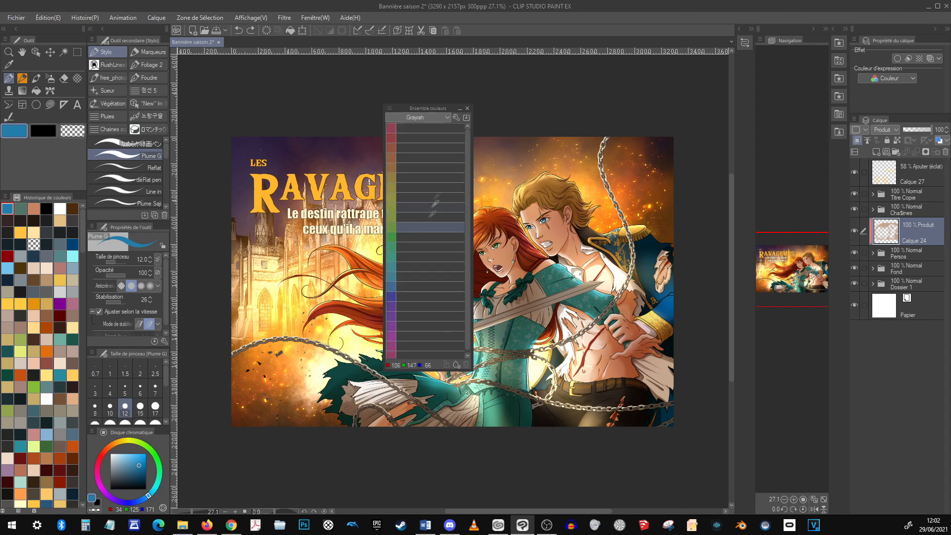
pyautogui.click(441, 117)
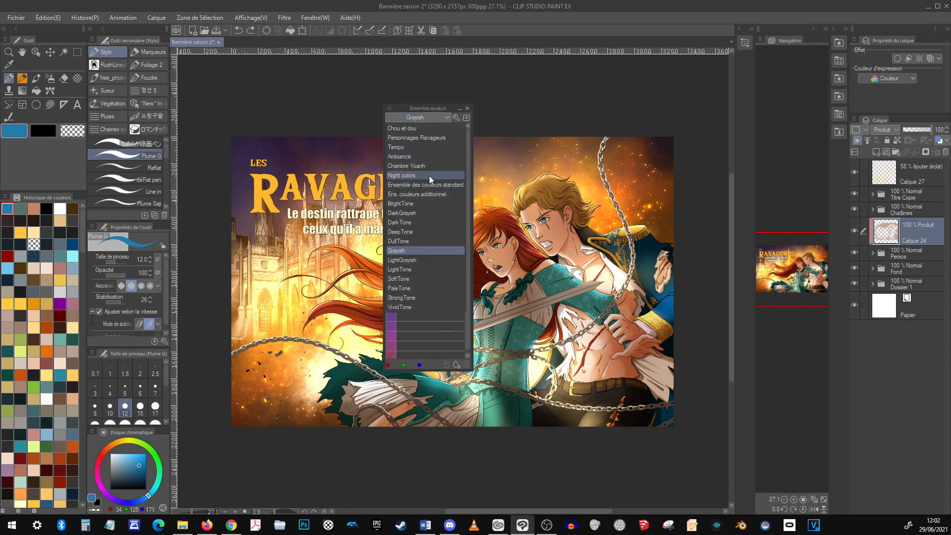
pyautogui.click(429, 176)
pyautogui.click(434, 117)
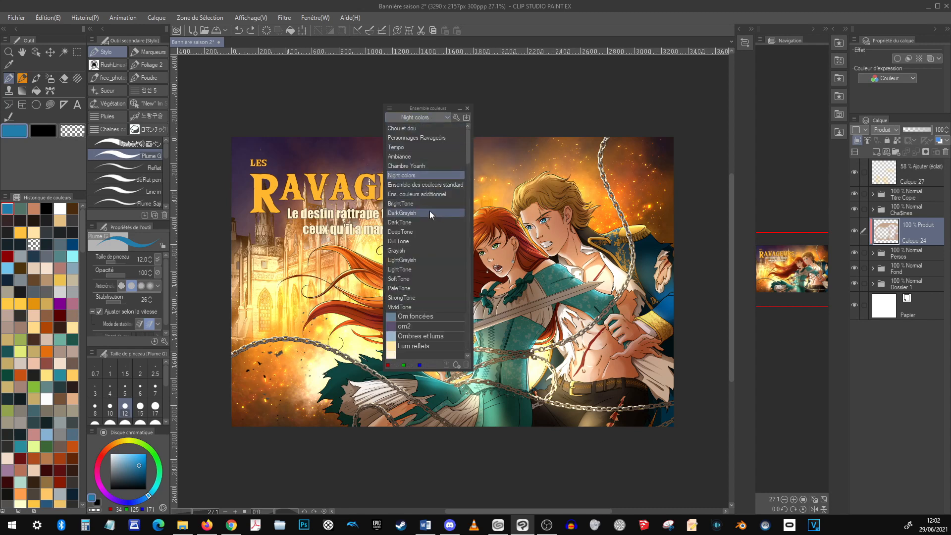
pyautogui.click(429, 213)
pyautogui.click(435, 118)
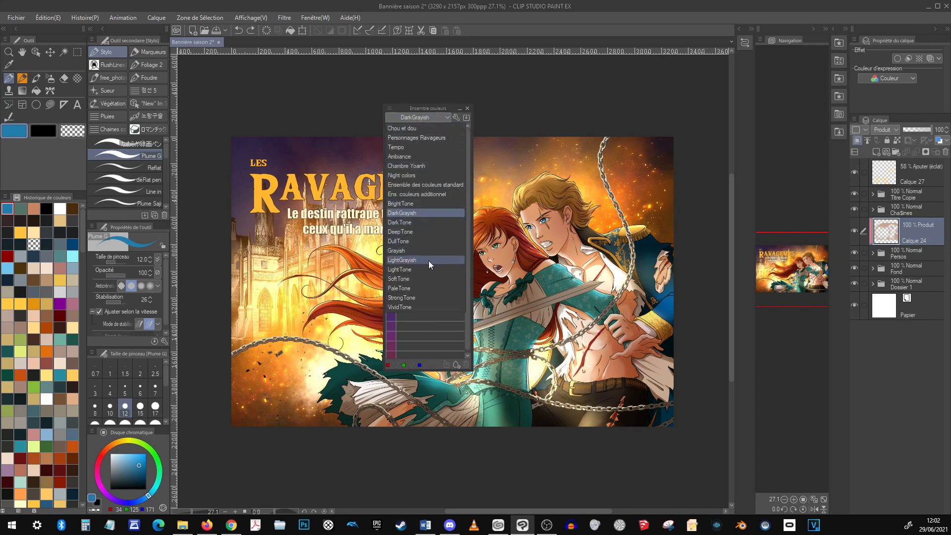
pyautogui.click(427, 306)
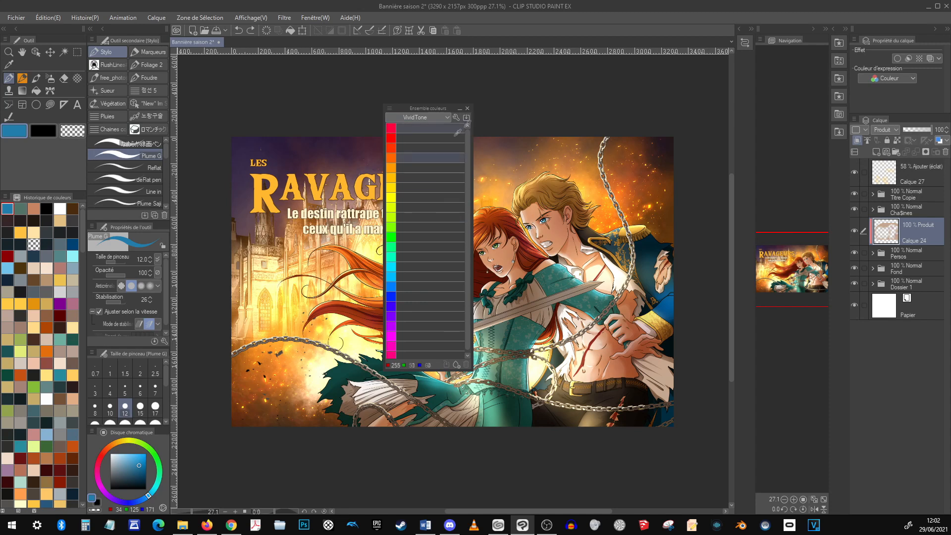
# Step: Create a new colour set named "Temporaire" through the colour set editing dialog
pyautogui.click(390, 109)
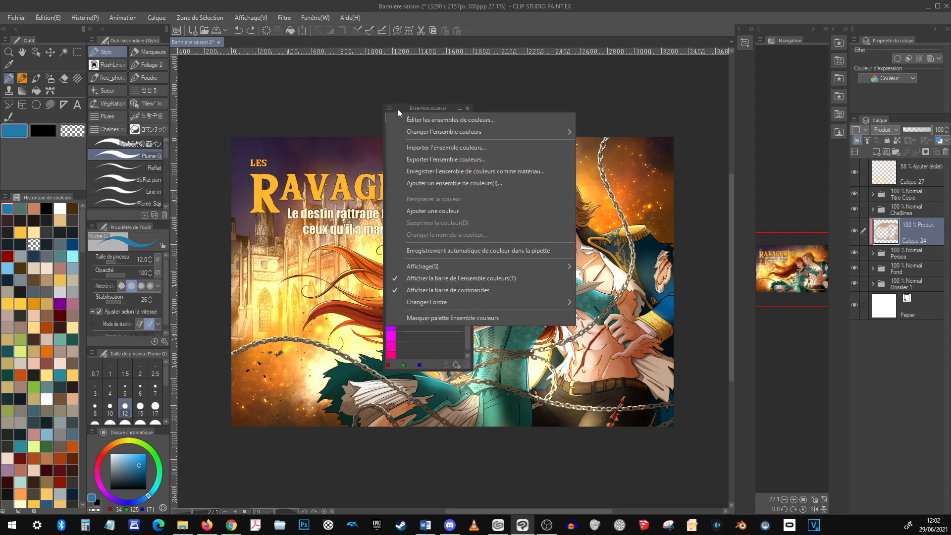
pyautogui.click(531, 120)
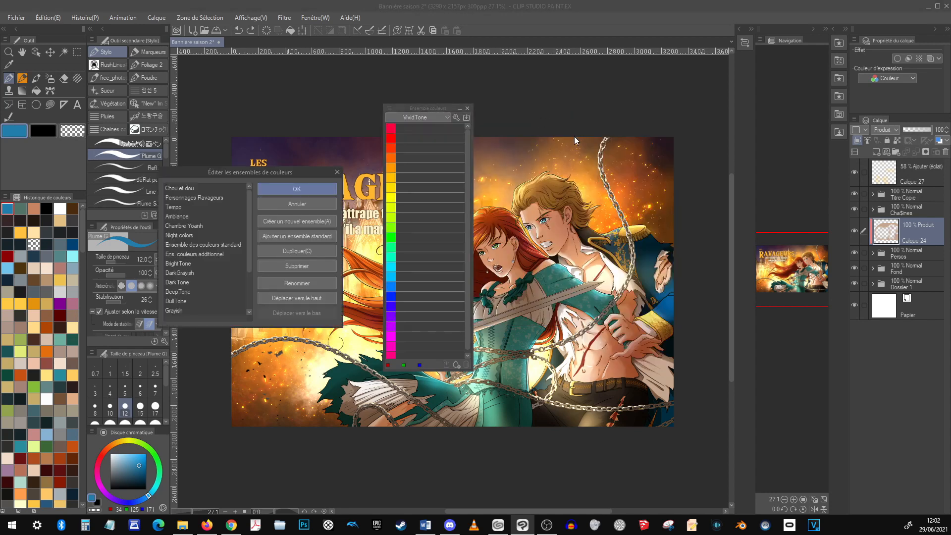
pyautogui.moveTo(299, 170); pyautogui.dragTo(475, 186)
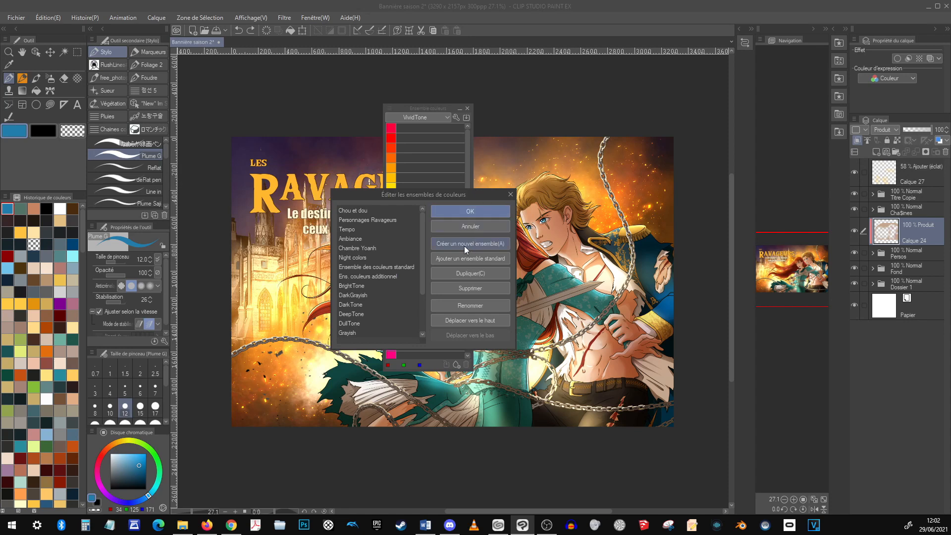
pyautogui.click(486, 243)
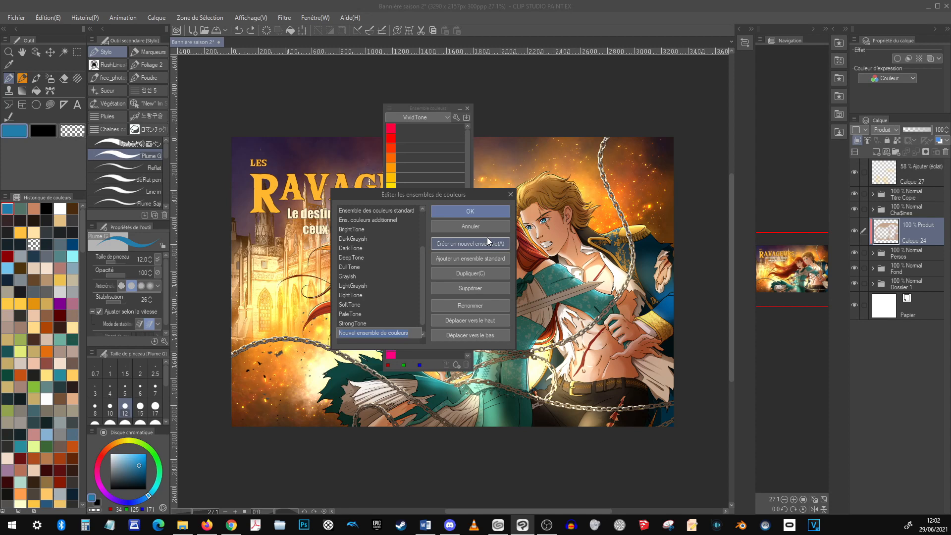
pyautogui.write('Temporaire')
pyautogui.press('Return')
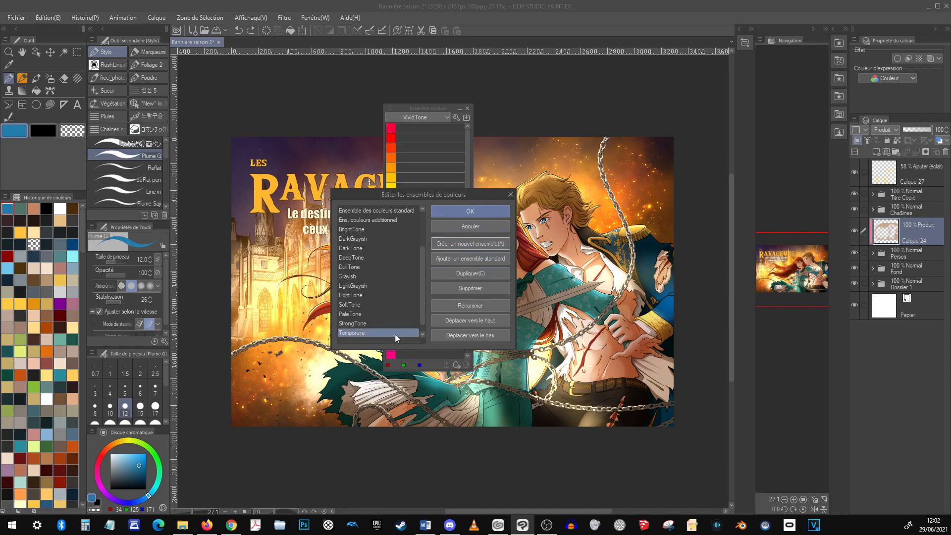
pyautogui.click(479, 212)
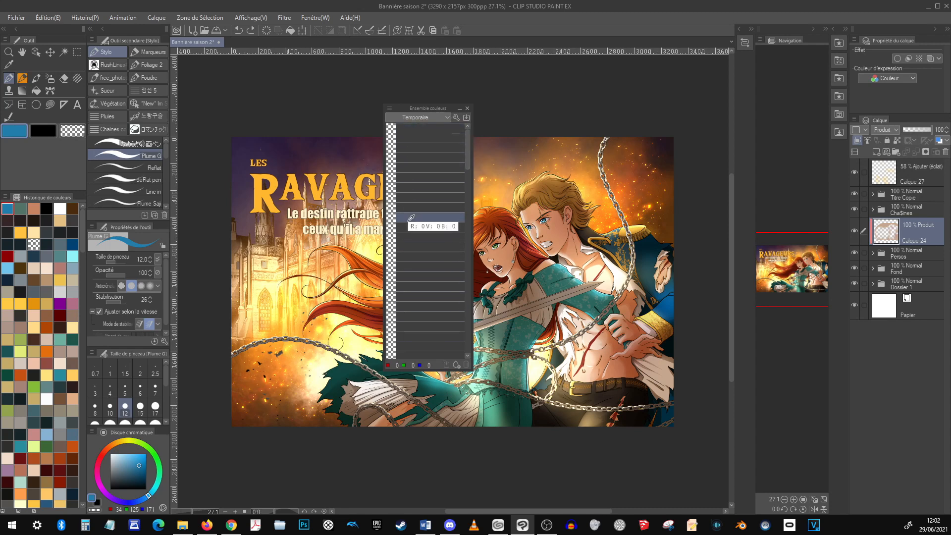
# Step: Sample the brown of the blond man's hair with the Eyedropper and add it to the Temporaire colour set
pyautogui.moveTo(440, 108); pyautogui.dragTo(372, 214)
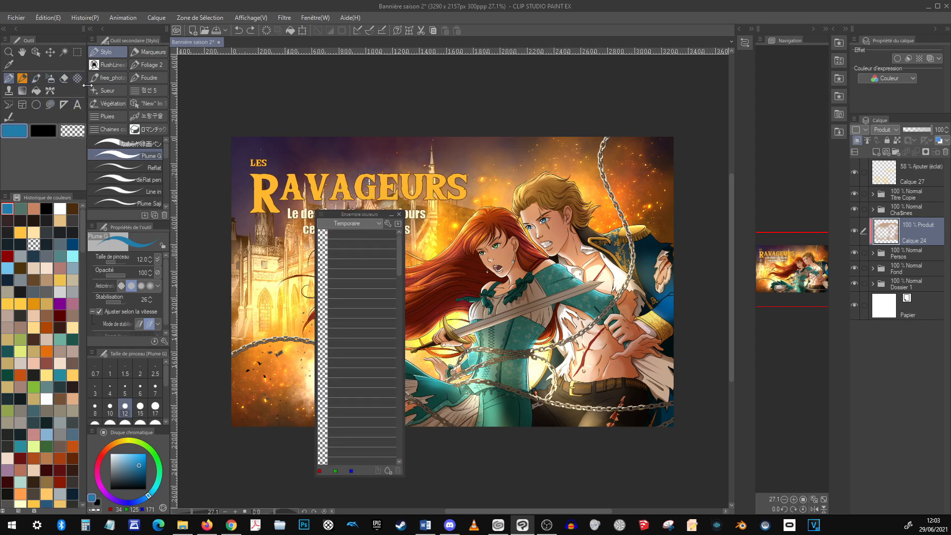
pyautogui.click(9, 65)
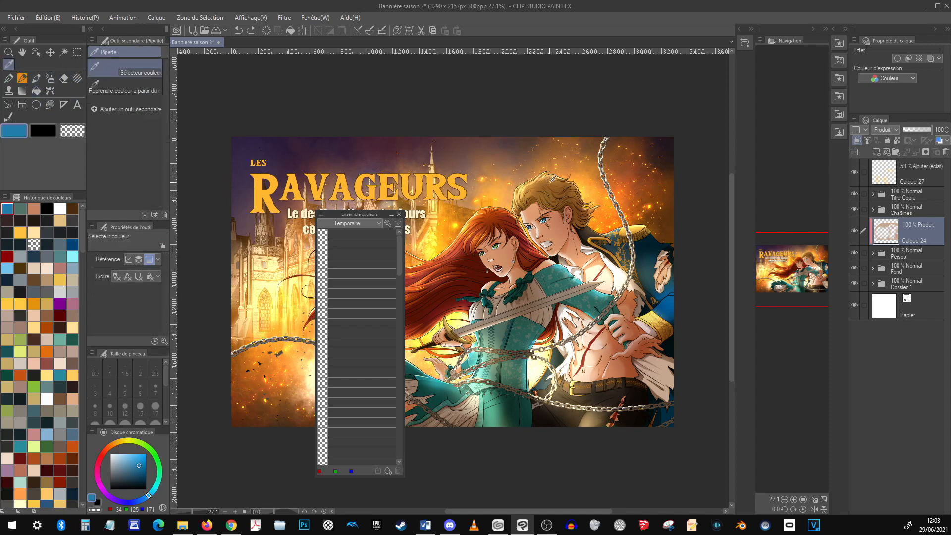
pyautogui.click(551, 185)
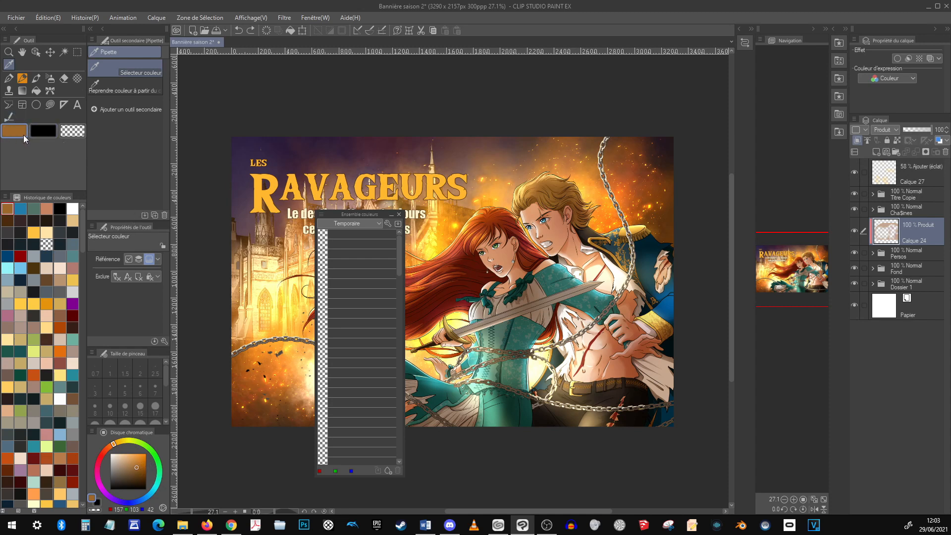
pyautogui.click(389, 471)
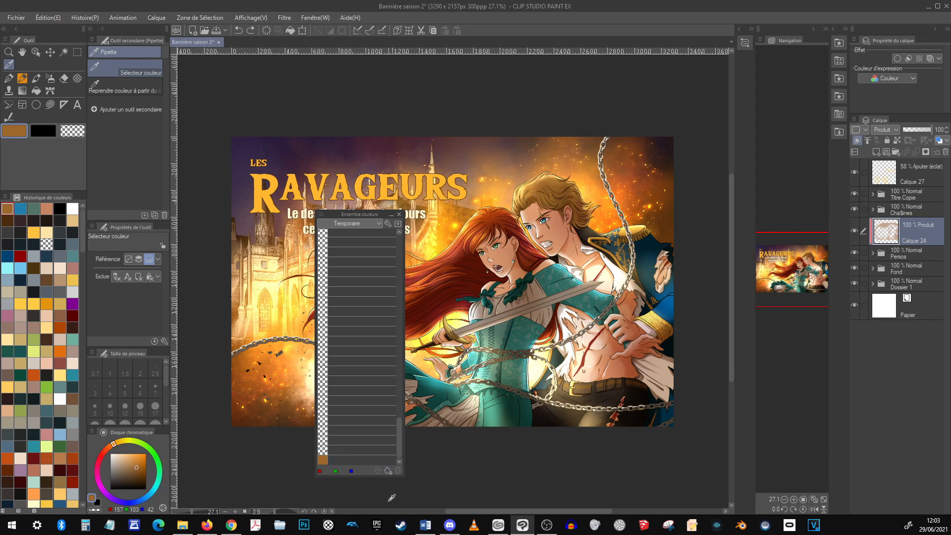
# Step: Move the added brown colour from the end of the Temporaire set to its first slot
pyautogui.moveTo(400, 428); pyautogui.dragTo(400, 456)
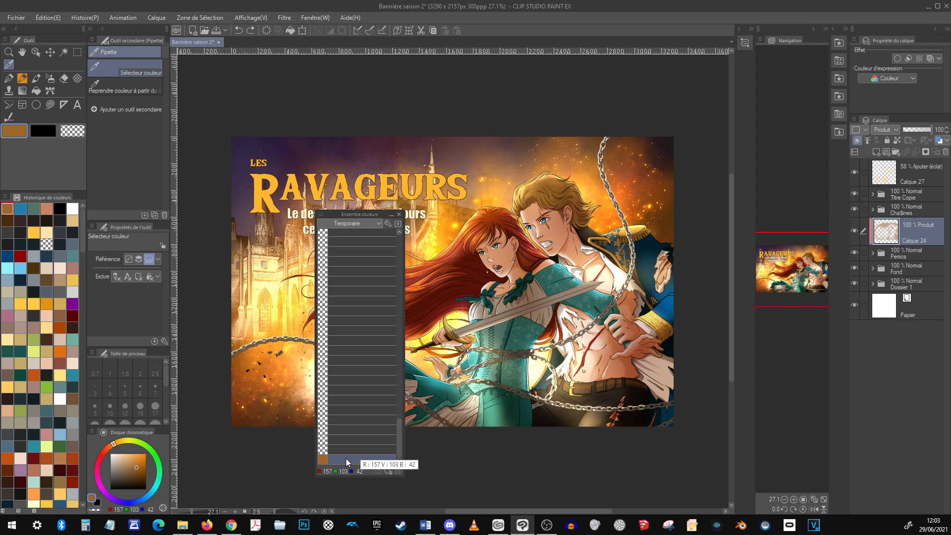
pyautogui.moveTo(349, 463); pyautogui.dragTo(356, 231)
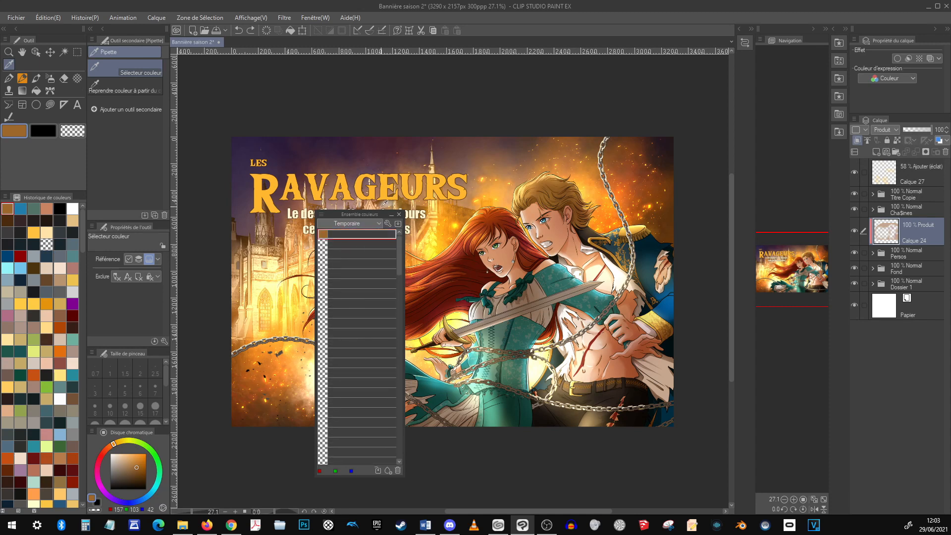
# Step: Add the dark violet sampled from the sky's upper corner to the Temporaire set's second slot and try moving it further down
pyautogui.click(369, 243)
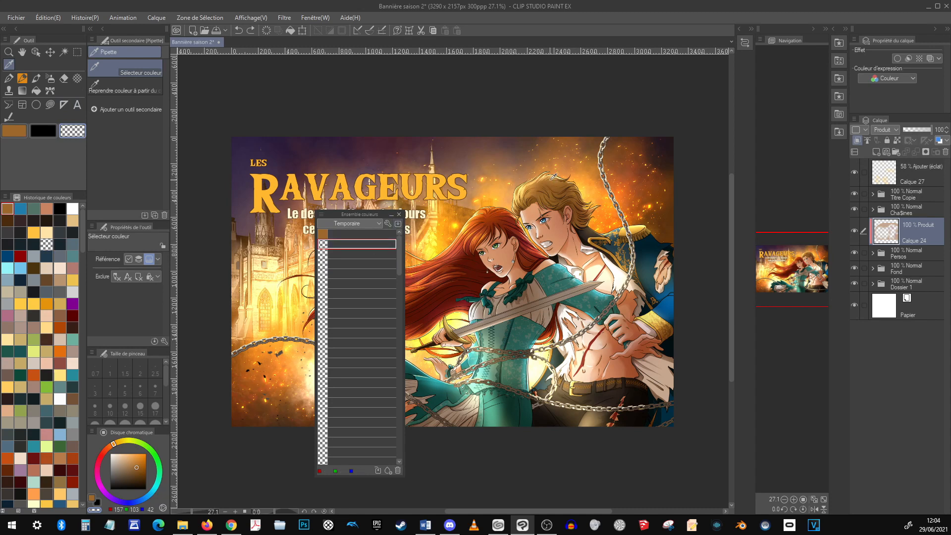
pyautogui.click(260, 143)
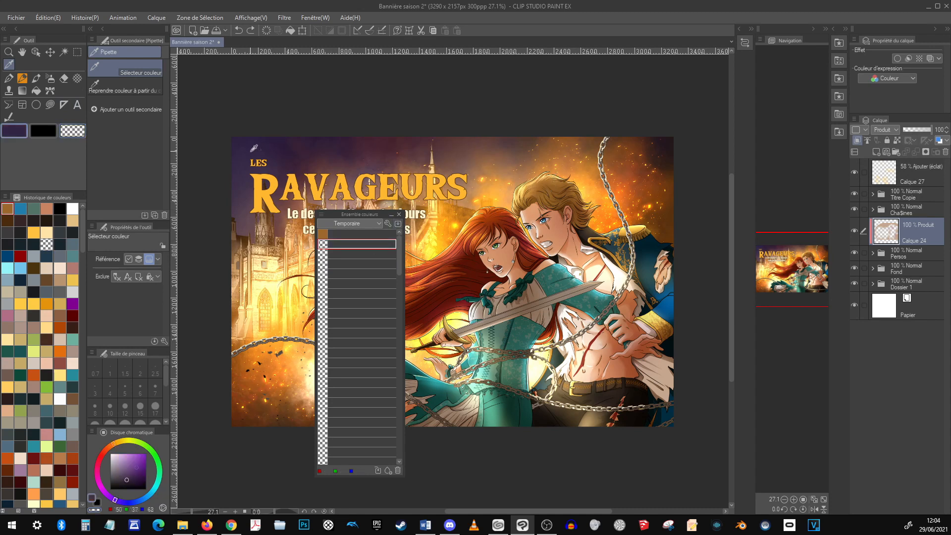
pyautogui.click(387, 471)
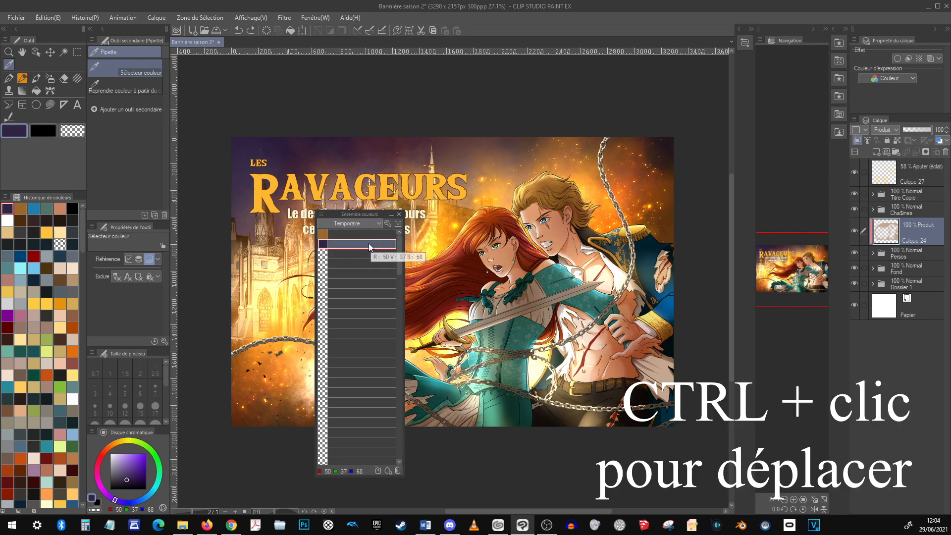
pyautogui.moveTo(369, 252); pyautogui.dragTo(367, 273)
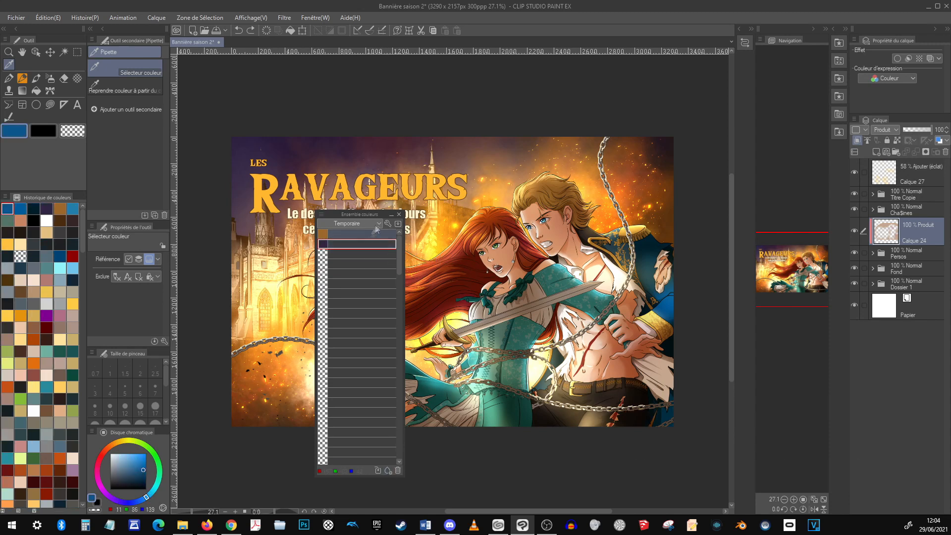
# Step: Name the dark violet entry in the Temporaire colour set "Violet"
pyautogui.doubleClick(385, 244)
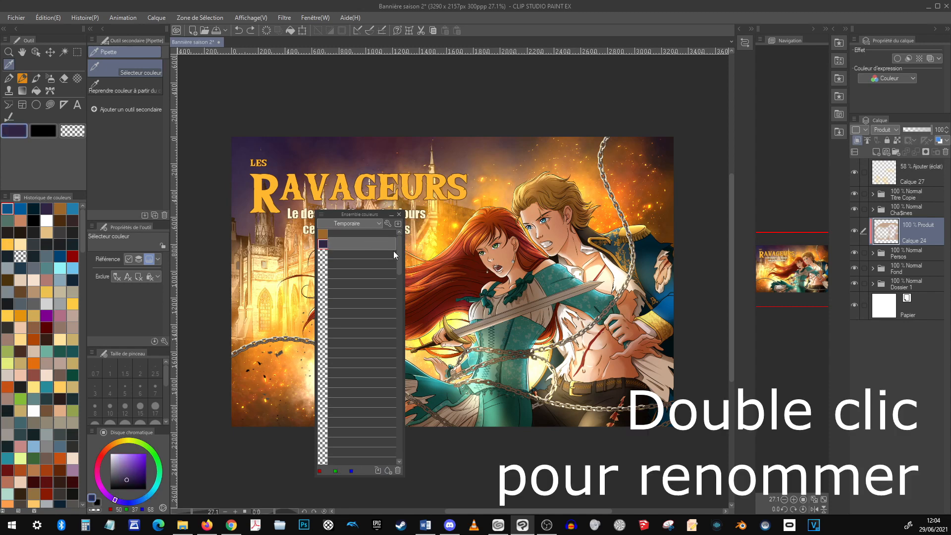
pyautogui.write('Violet')
pyautogui.press('Return')
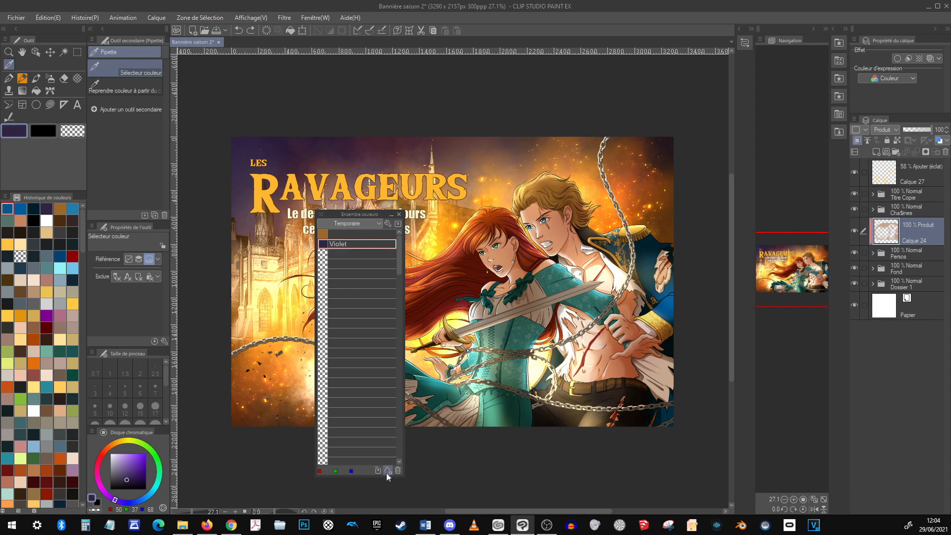
# Step: Replace the colour of the Violet entry with a greyish mauve sampled from the castle background
pyautogui.click(342, 245)
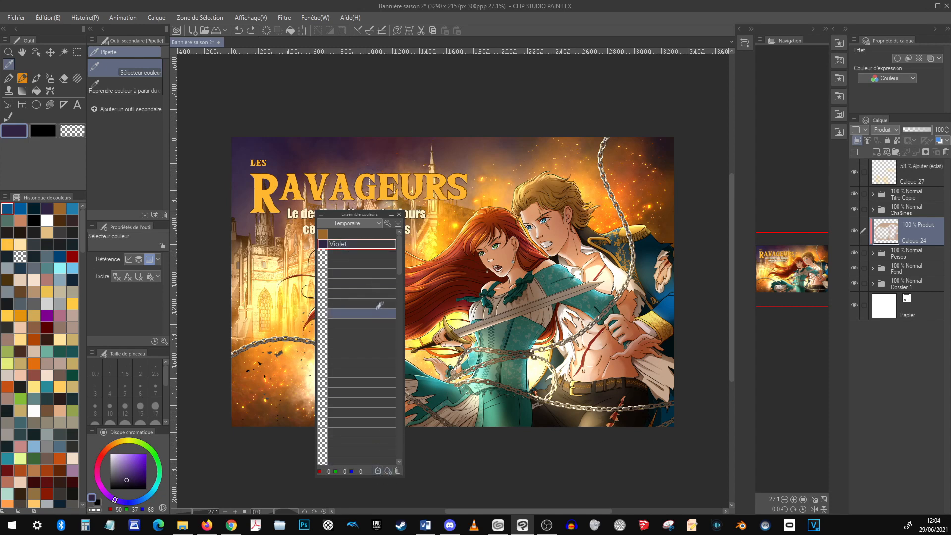
pyautogui.click(248, 220)
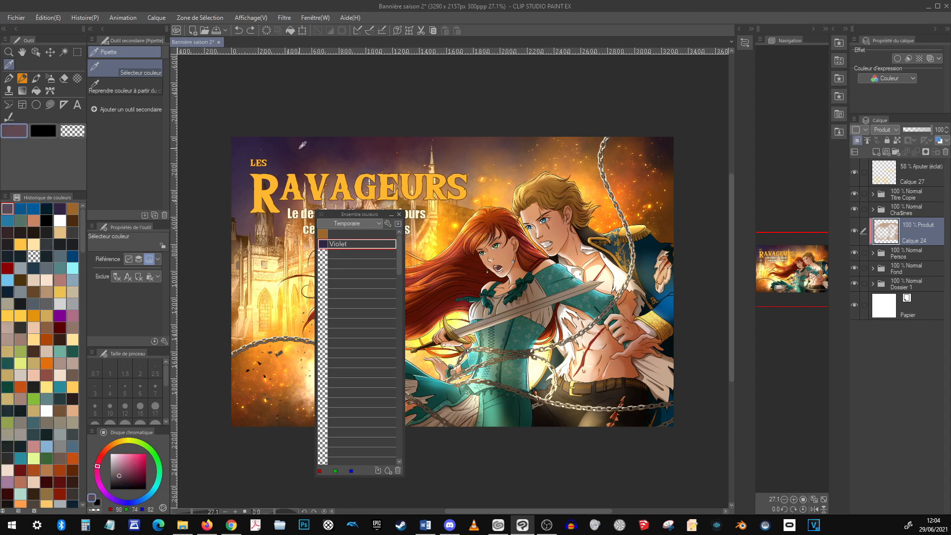
pyautogui.click(378, 471)
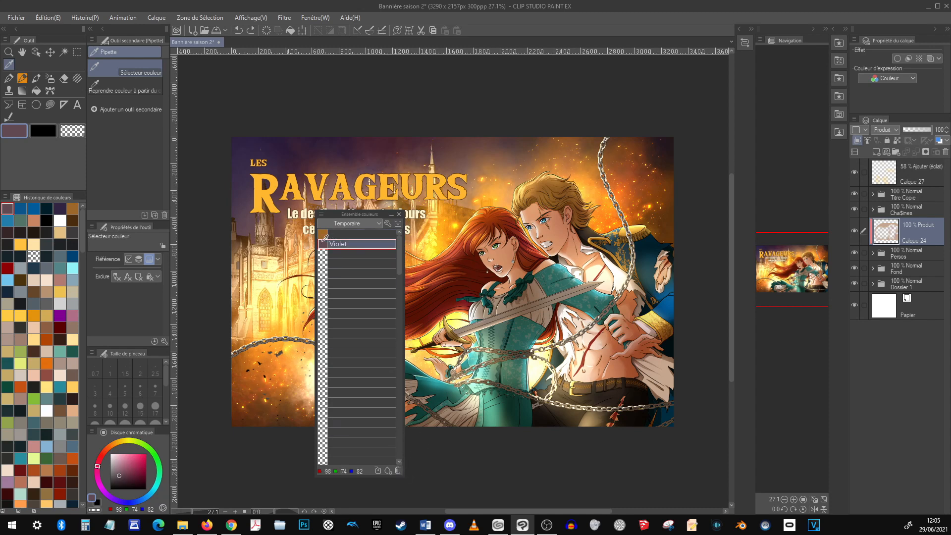
# Step: Delete the Violet entry and the brown colour from the Temporaire set, leaving it empty
pyautogui.click(398, 471)
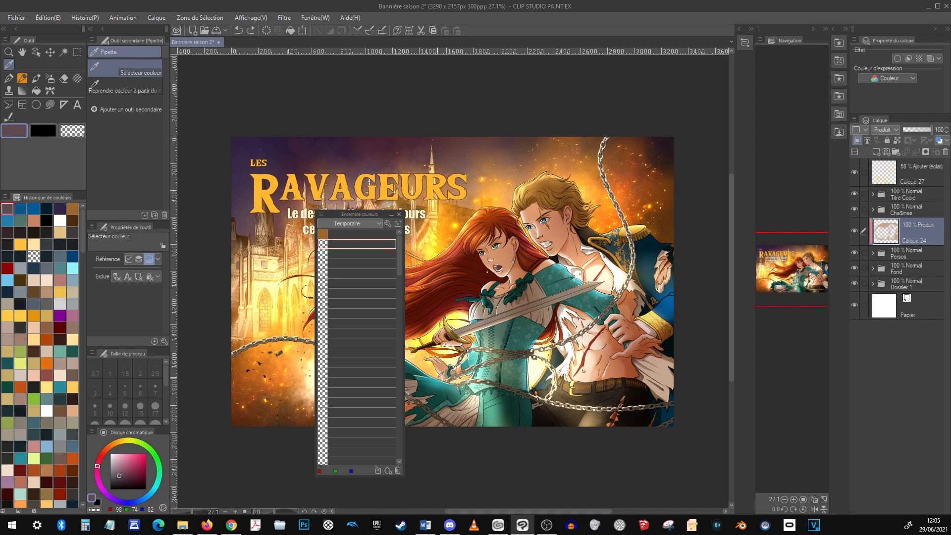
pyautogui.click(367, 234)
pyautogui.press('Delete')
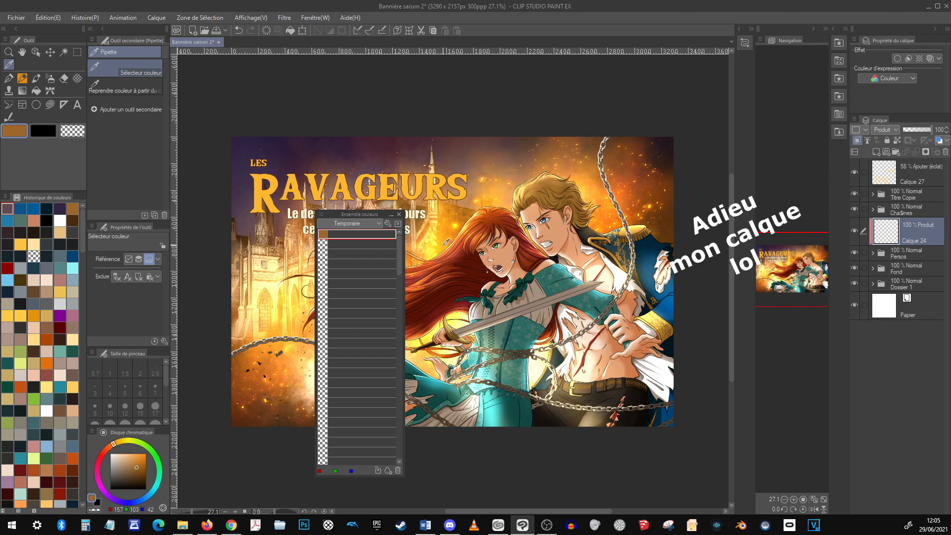
pyautogui.click(397, 470)
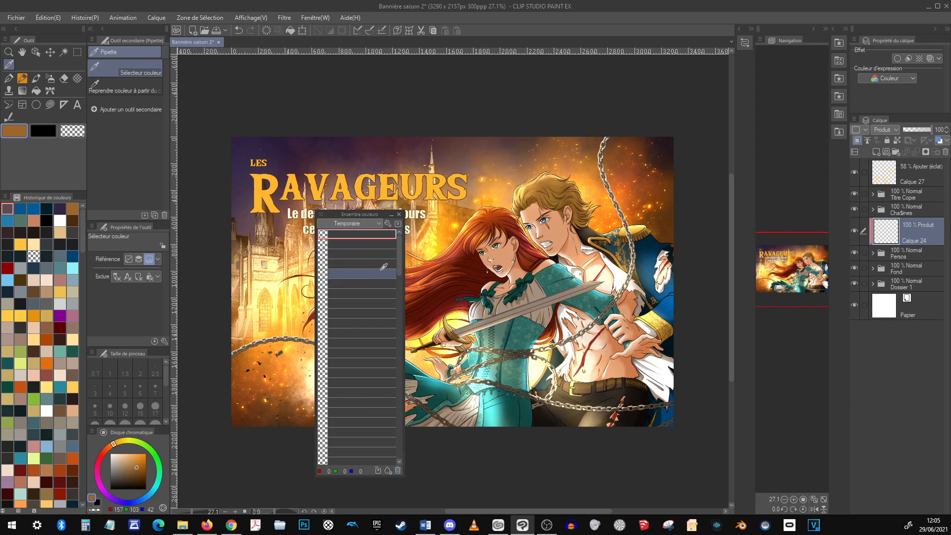
# Step: Sample a muted brown from the sky and the dark red of the woman's hair, adding both to the Temporaire set
pyautogui.click(379, 226)
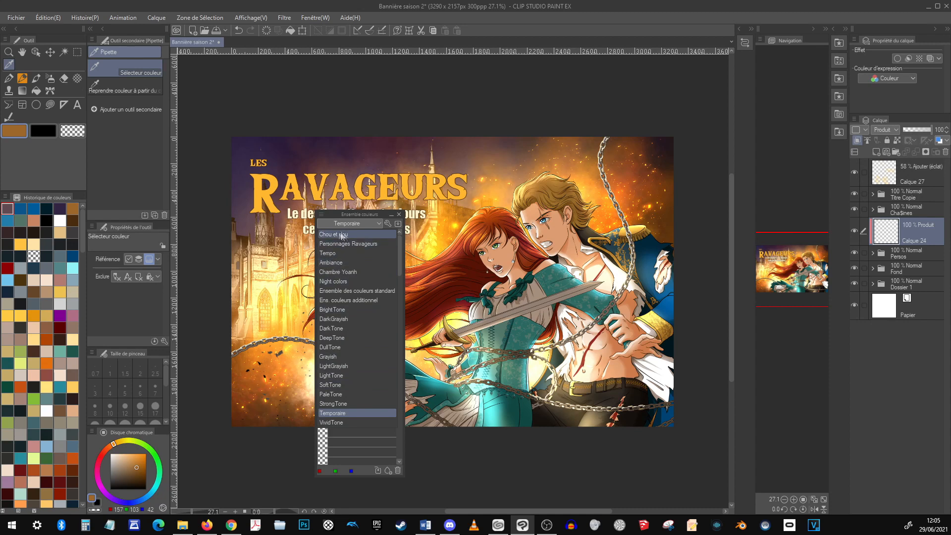
pyautogui.click(376, 225)
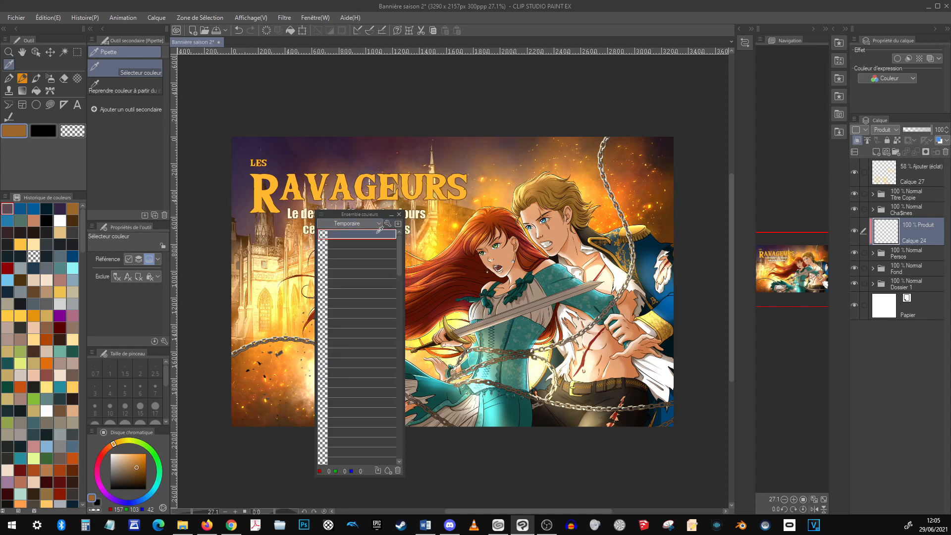
pyautogui.click(507, 162)
pyautogui.click(388, 470)
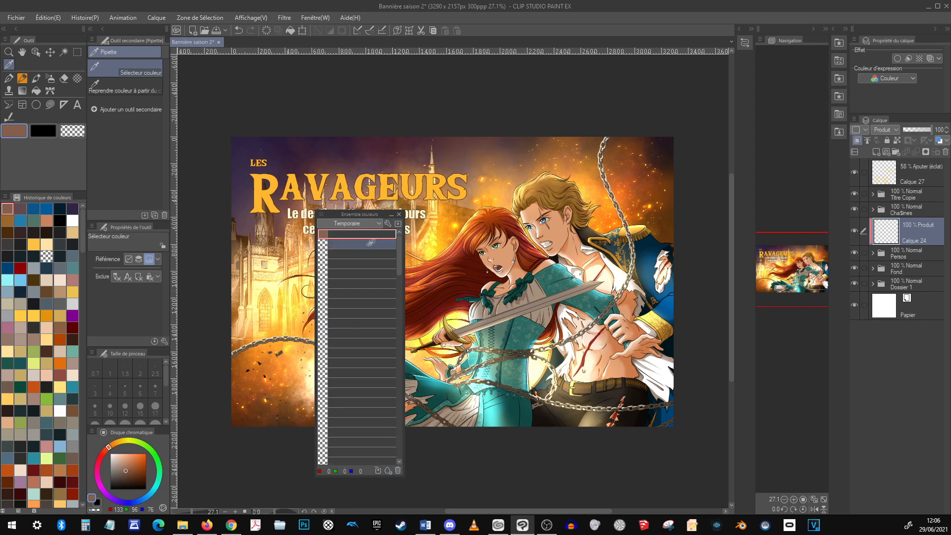
pyautogui.click(451, 285)
pyautogui.click(387, 471)
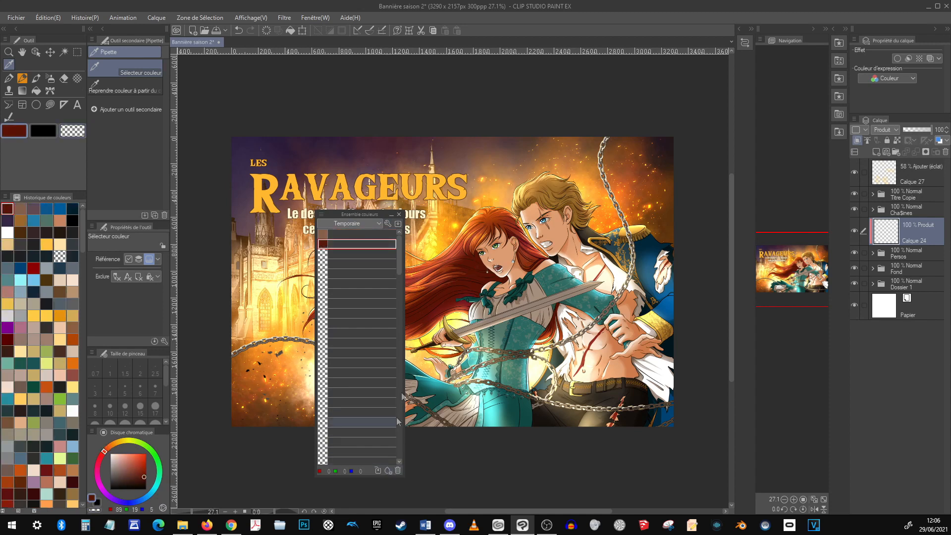
# Step: Move the Temporaire set to the first place in the list of colour sets using the colour set editing dialog
pyautogui.click(387, 224)
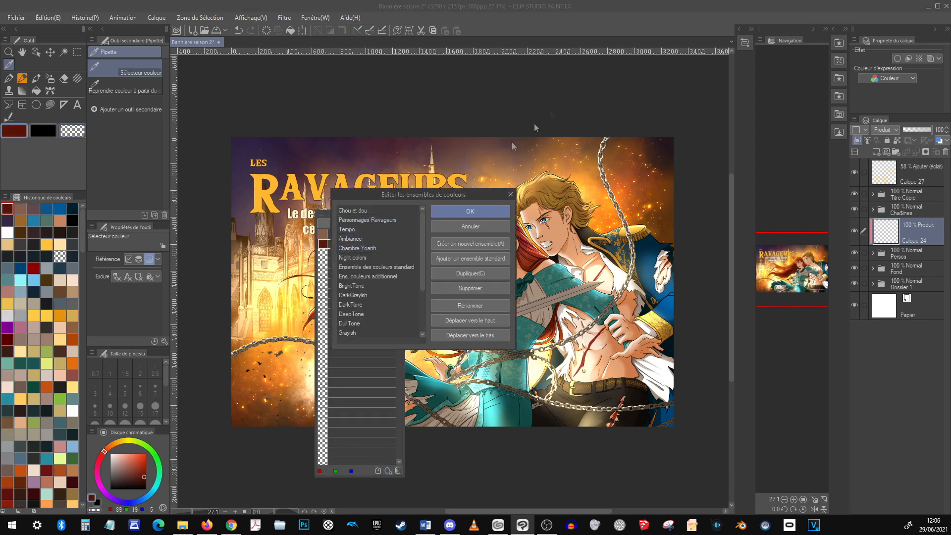
pyautogui.moveTo(422, 195); pyautogui.dragTo(553, 155)
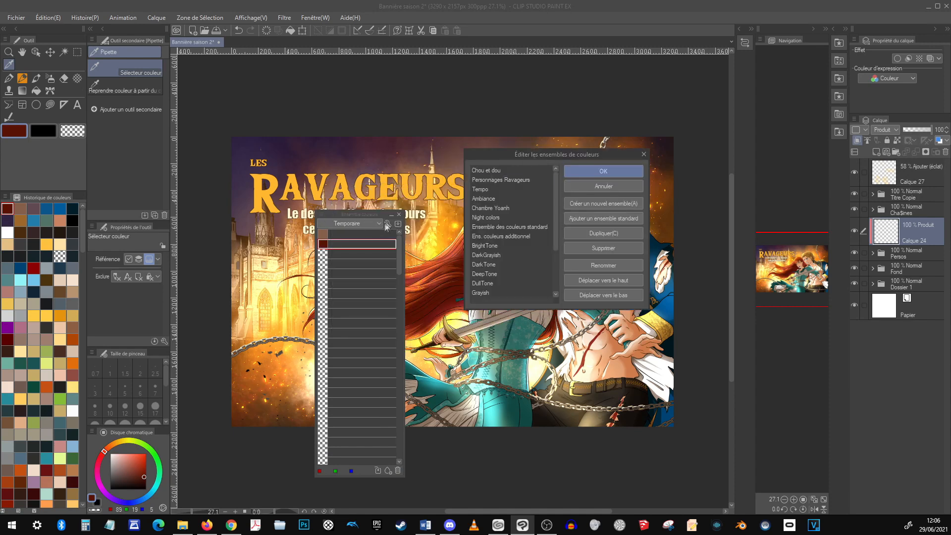
pyautogui.moveTo(608, 154); pyautogui.dragTo(533, 205)
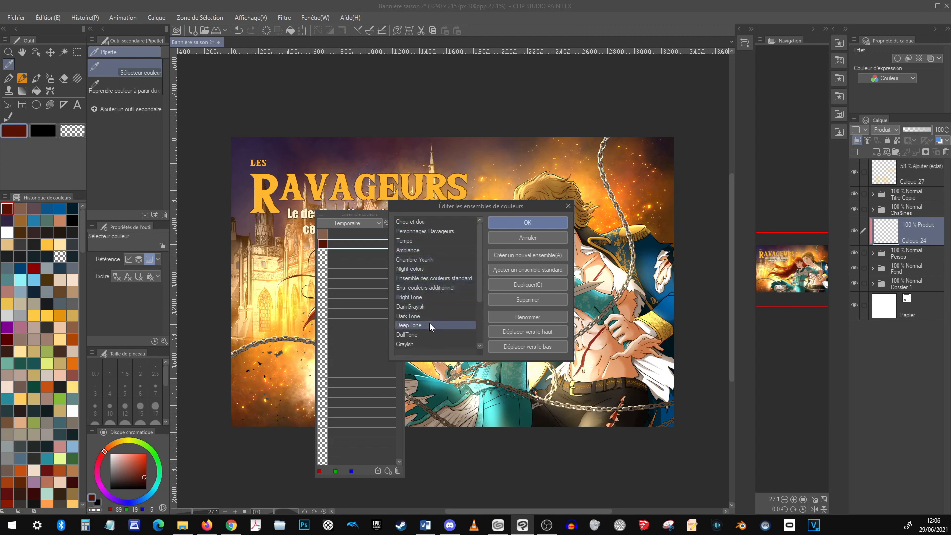
pyautogui.moveTo(477, 297); pyautogui.dragTo(476, 343)
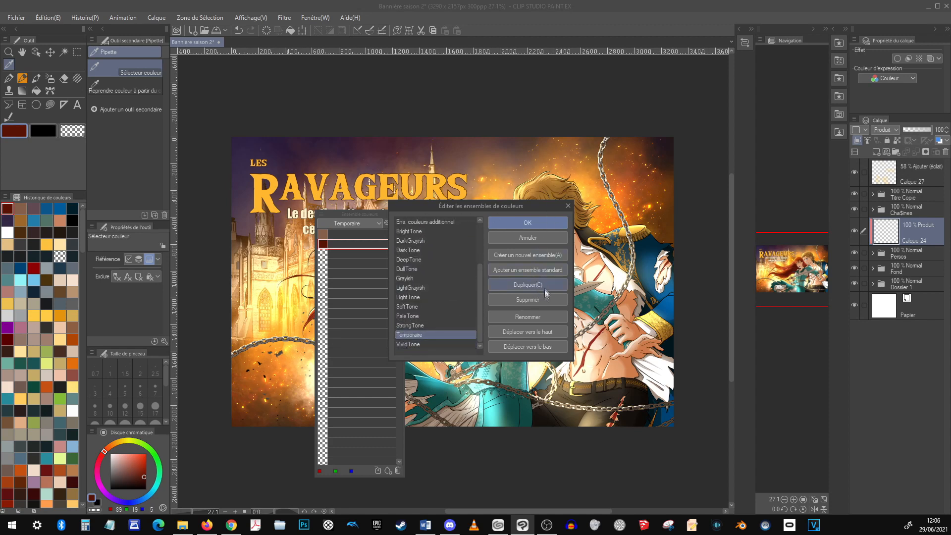
pyautogui.click(523, 333)
pyautogui.click(522, 331)
pyautogui.click(524, 332)
pyautogui.click(524, 334)
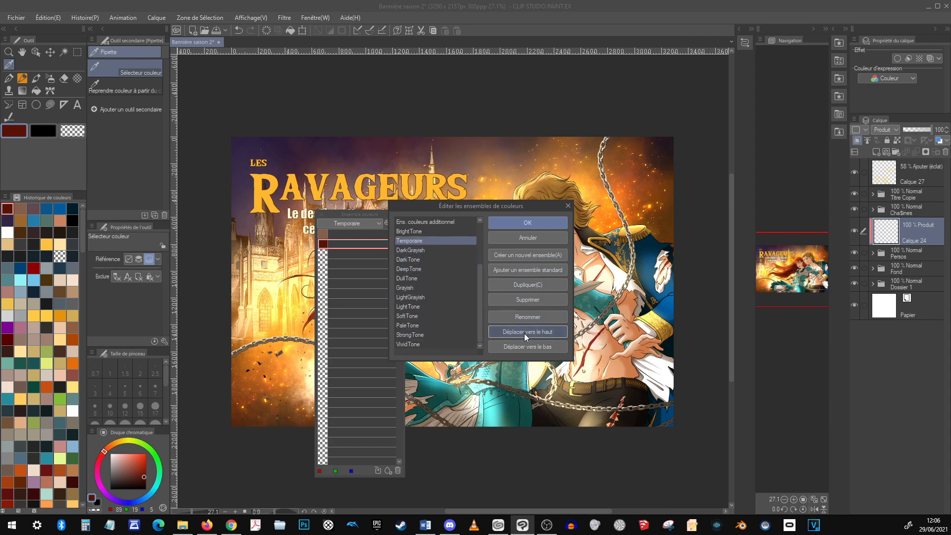
pyautogui.click(524, 333)
pyautogui.click(524, 333)
pyautogui.click(524, 334)
pyautogui.click(525, 333)
pyautogui.click(525, 333)
pyautogui.click(524, 332)
pyautogui.click(525, 332)
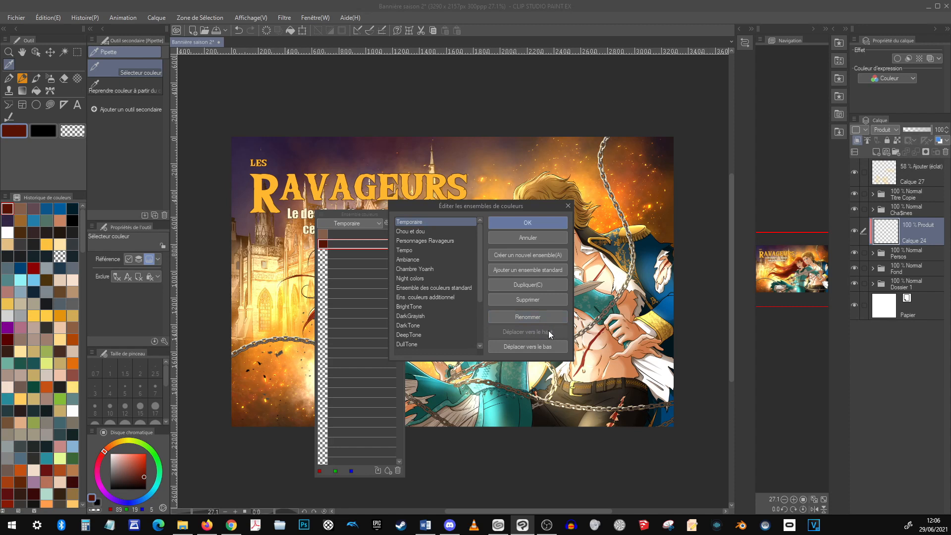
# Step: Rename the Temporaire colour set "Couleurs d'essai" and apply the changes to the colour sets
pyautogui.click(532, 316)
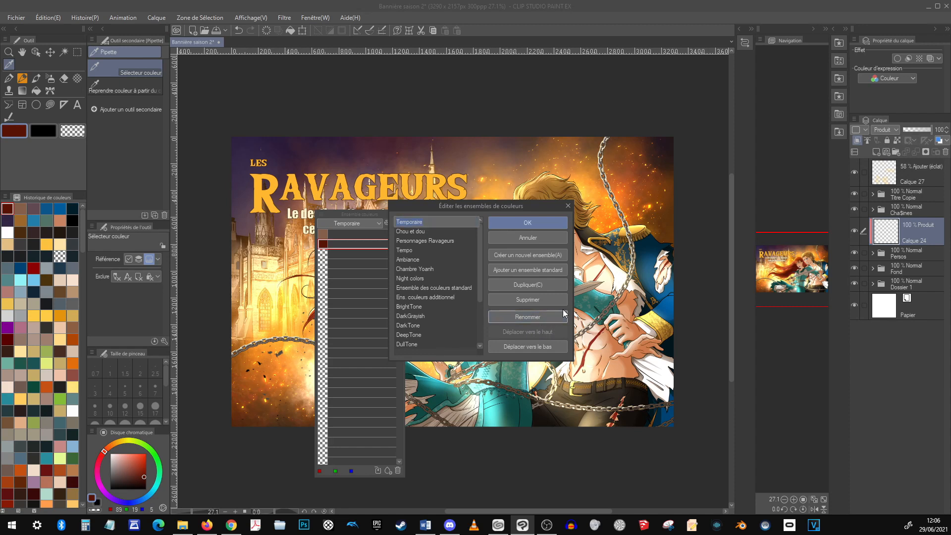
pyautogui.write("Couleurs d'essai")
pyautogui.press('Return')
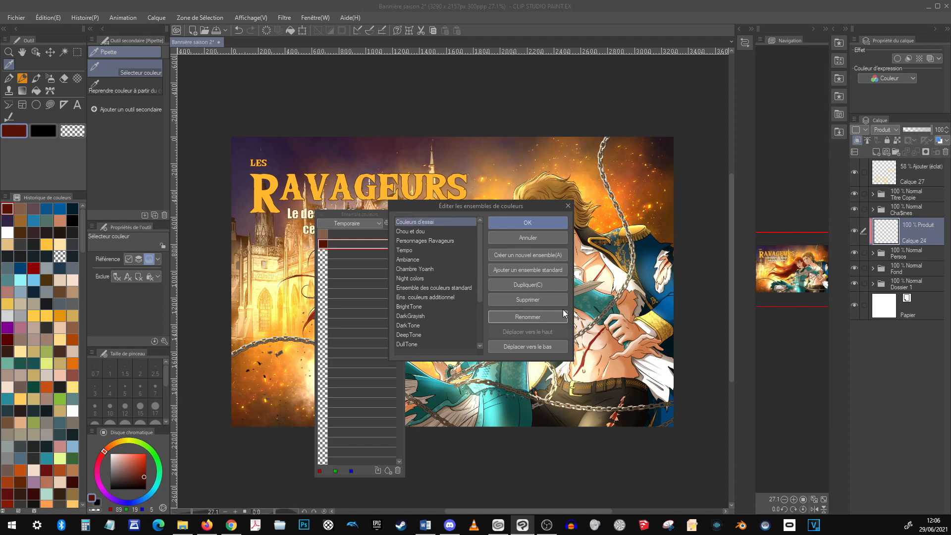
pyautogui.click(548, 227)
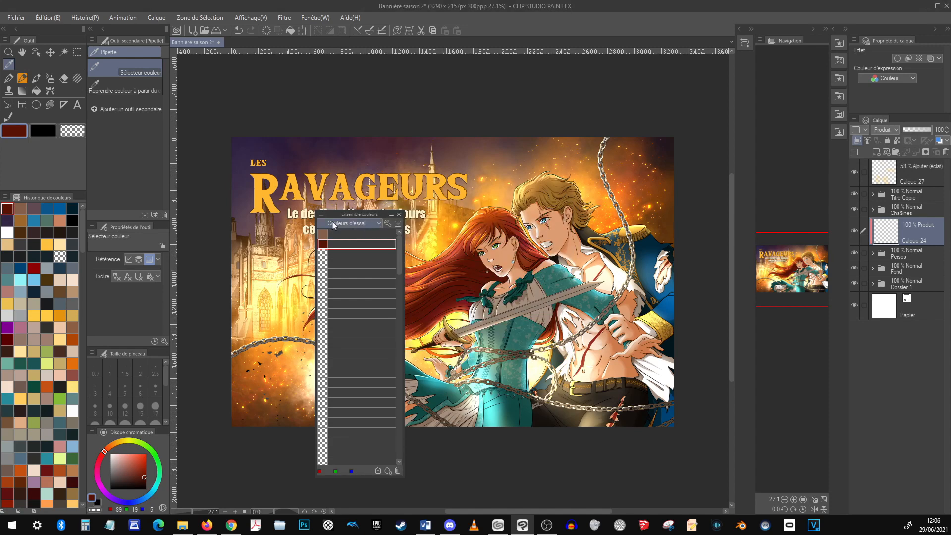
# Step: Review the options for editing colour sets and for adding sets from materials or ASSETS, without adding anything
pyautogui.click(388, 224)
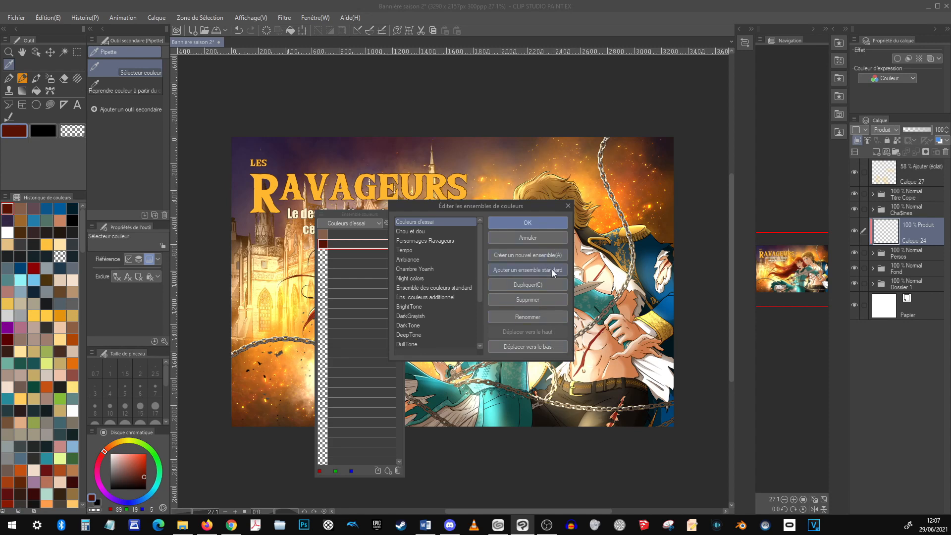
pyautogui.click(527, 222)
pyautogui.click(398, 227)
pyautogui.moveTo(500, 117); pyautogui.dragTo(559, 198)
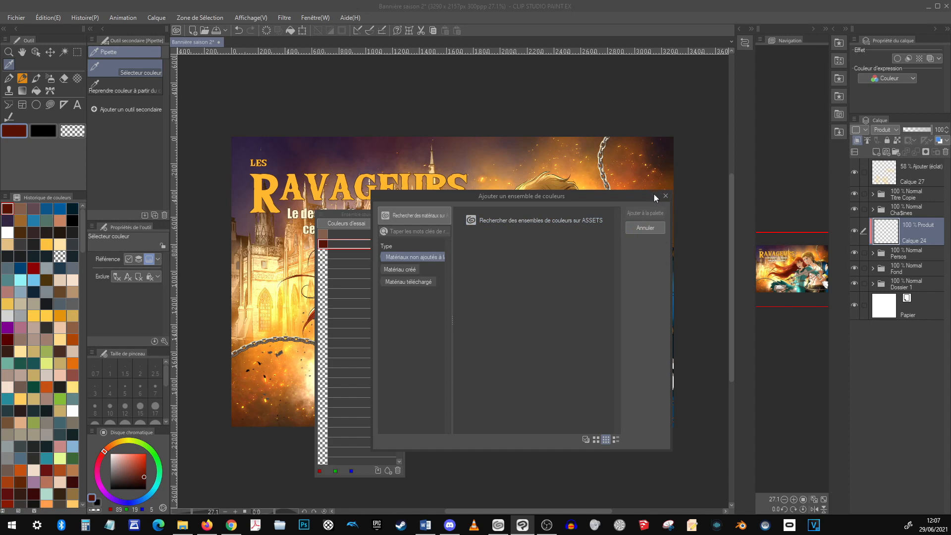
pyautogui.click(656, 227)
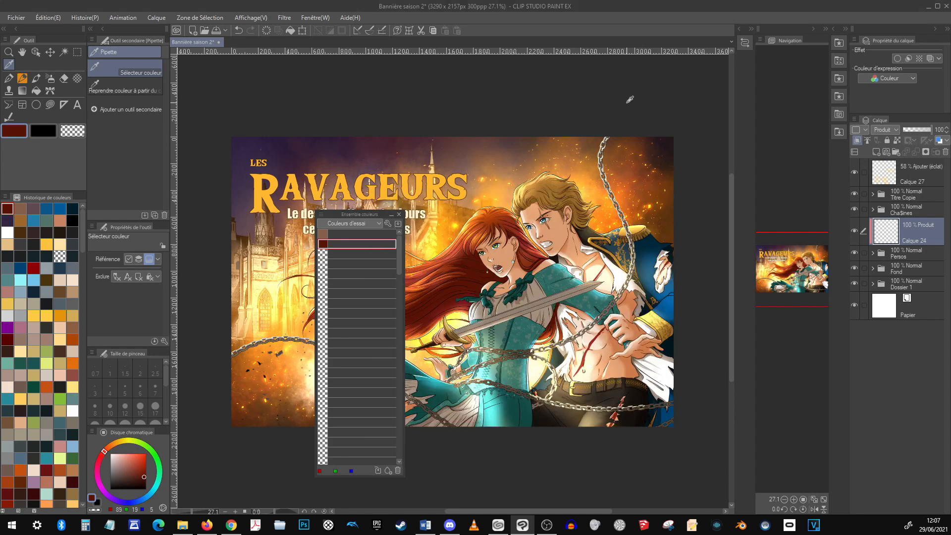
# Step: Display the "Personnages Ravageurs" colour set and dock the colour set palette below the colour history
pyautogui.click(358, 223)
pyautogui.click(377, 254)
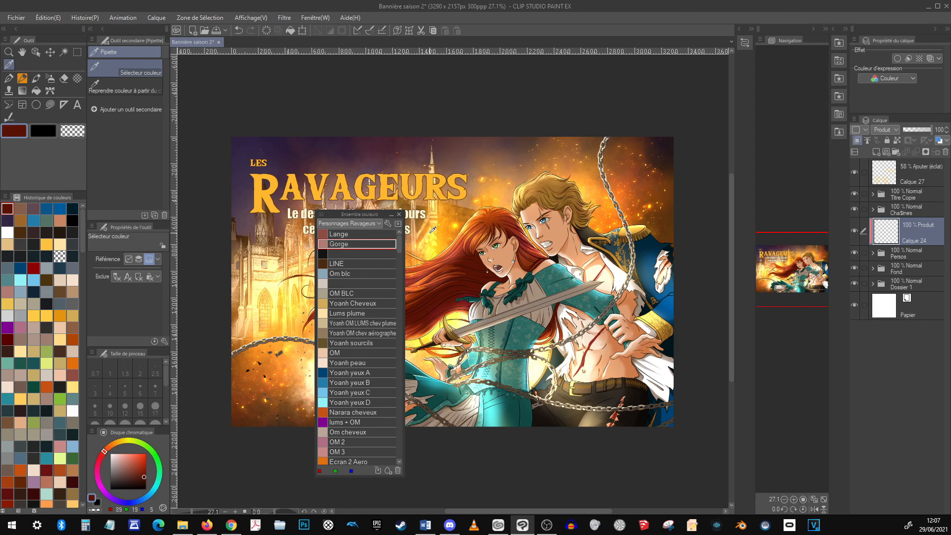
pyautogui.moveTo(358, 214); pyautogui.dragTo(121, 194)
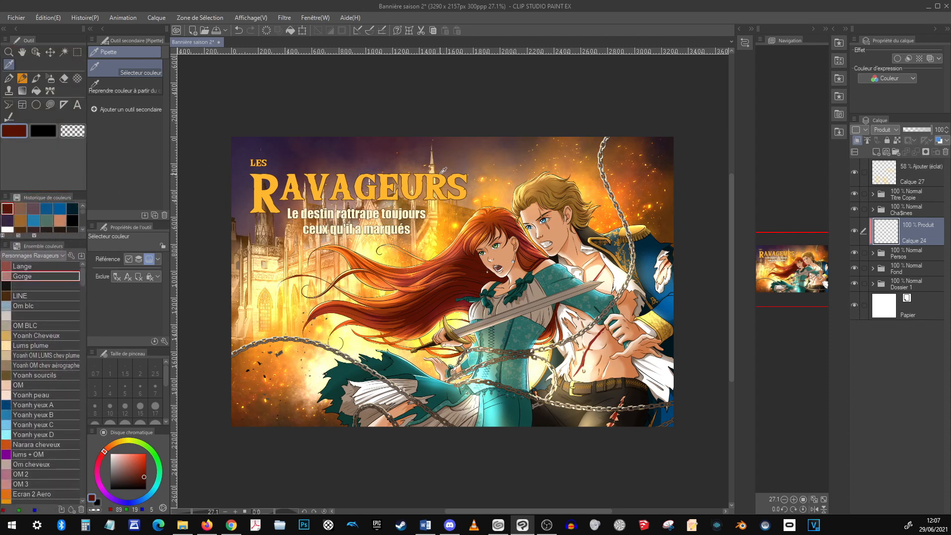